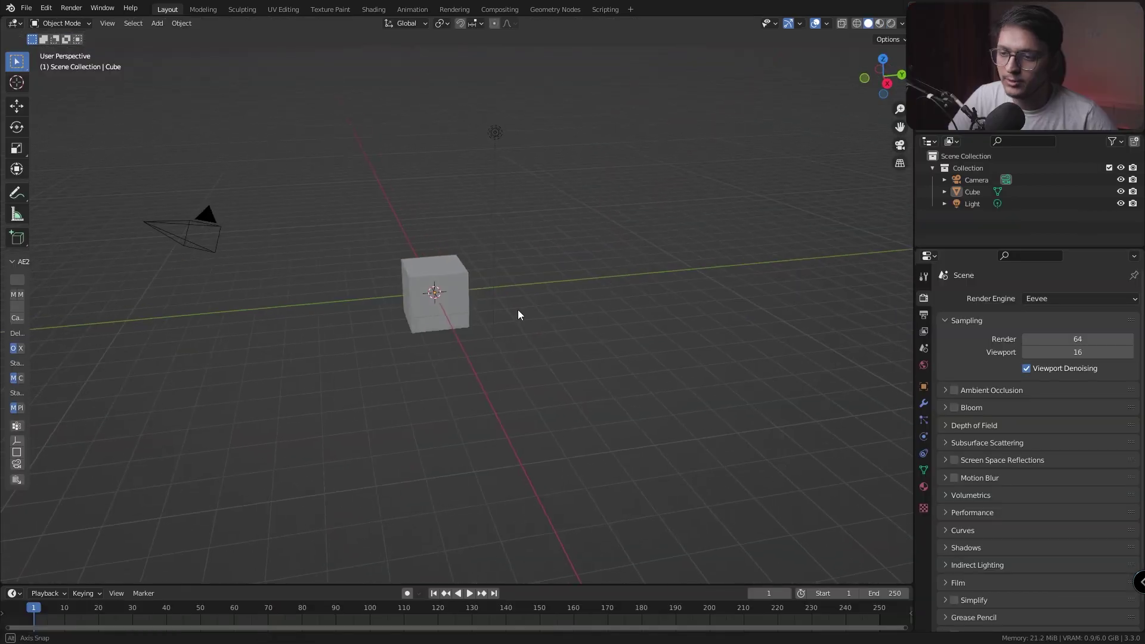
# Delete the default camera, cube and light from the scene
pyautogui.moveTo(518, 310); pyautogui.dragTo(288, 141, button='middle')
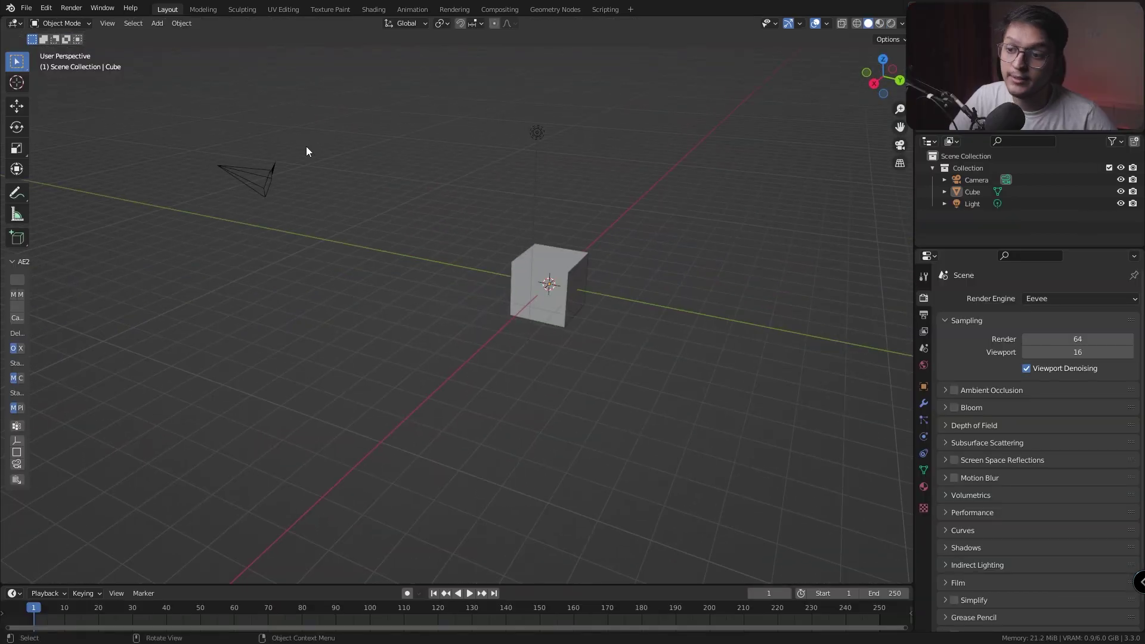
pyautogui.press('a')
pyautogui.press('x')
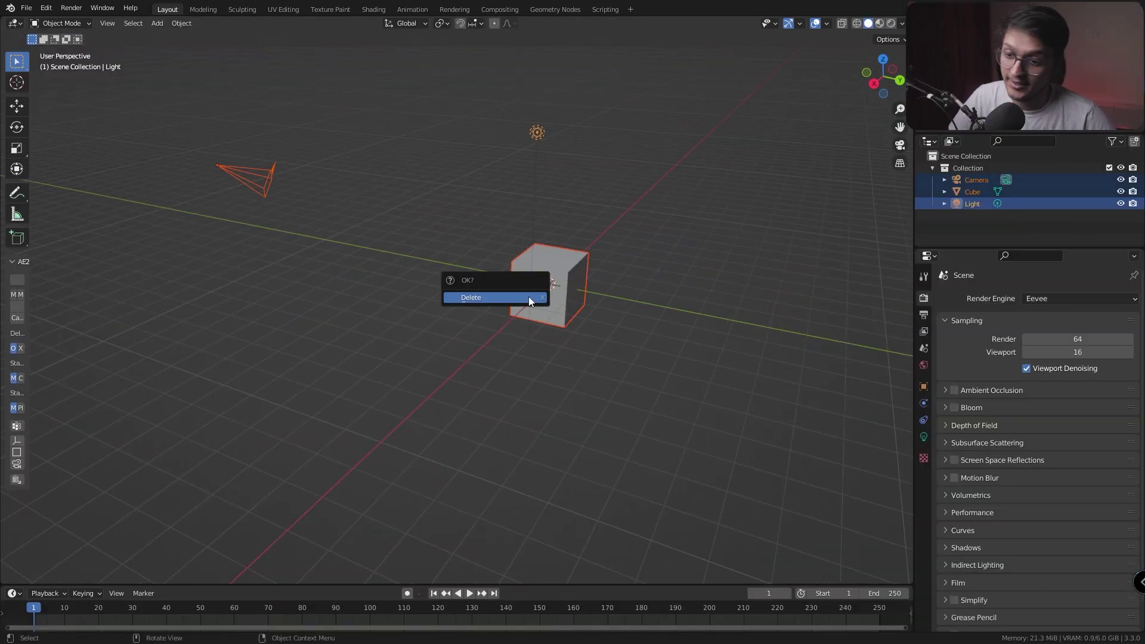
pyautogui.click(528, 296)
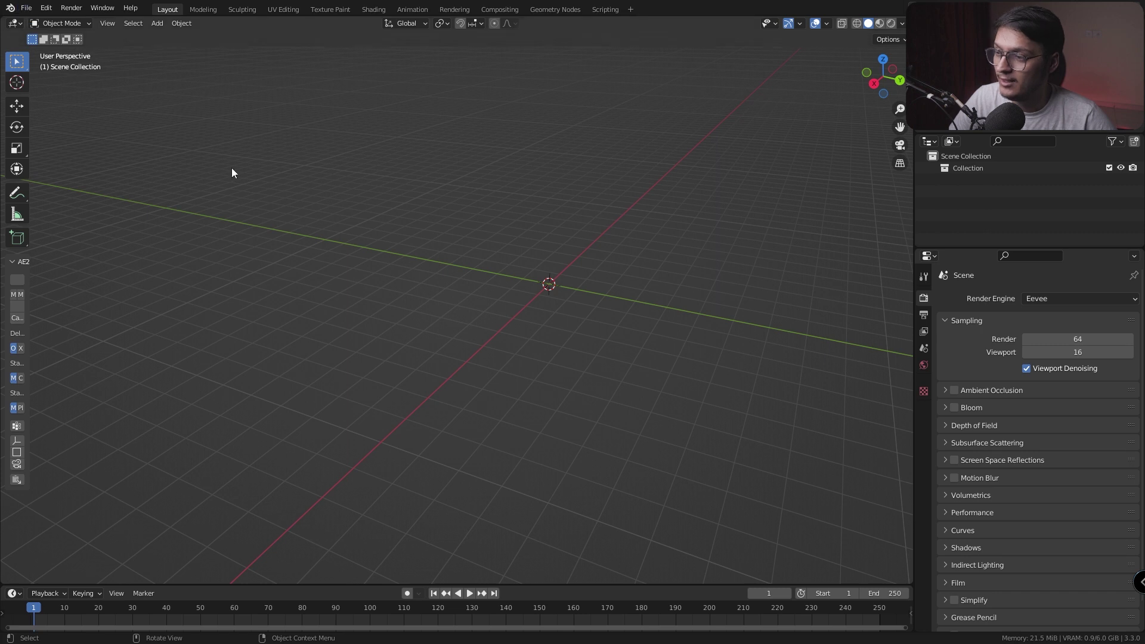
# Import the character's FBX file from the Downloads folder
pyautogui.press('q')
pyautogui.moveTo(225, 195)
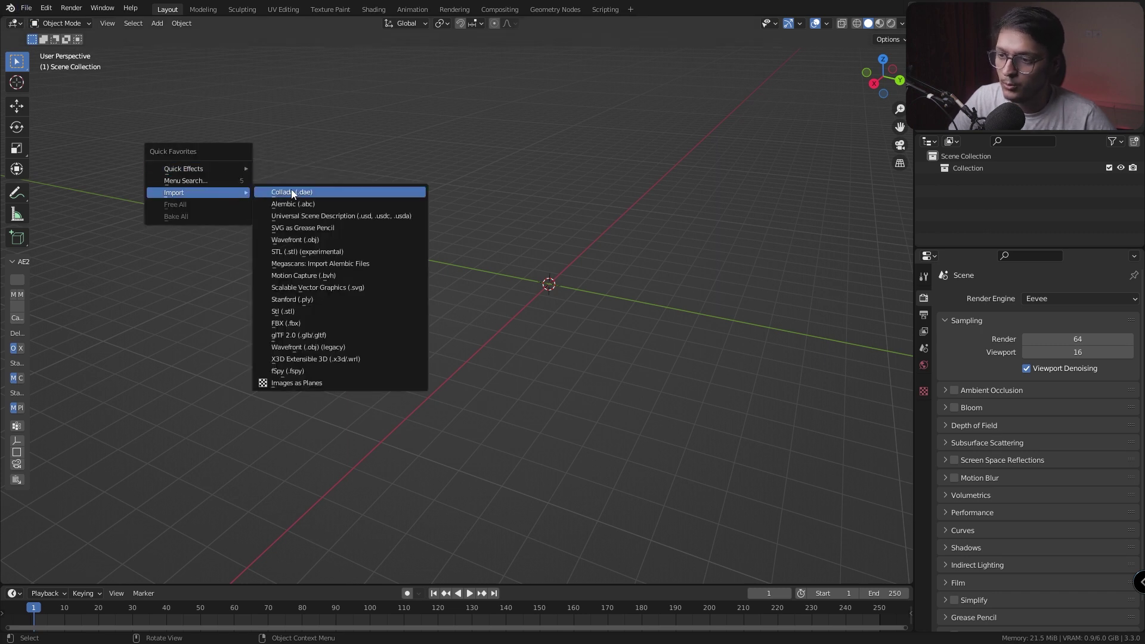
pyautogui.click(297, 323)
pyautogui.scroll(-5, 542, 289)
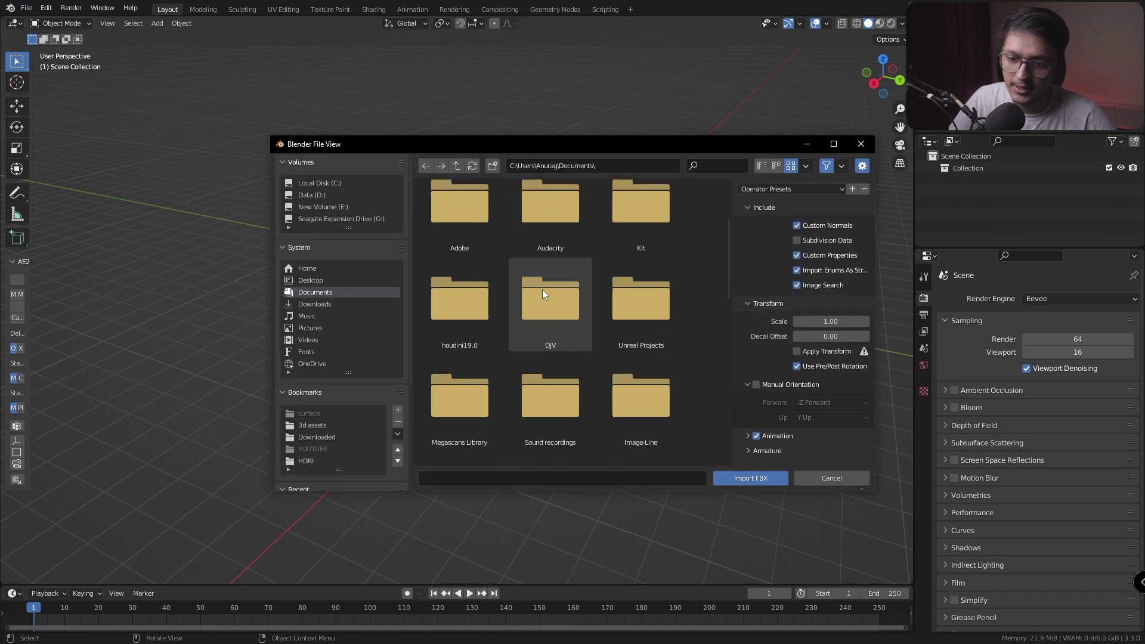
pyautogui.click(358, 304)
pyautogui.scroll(-3, 624, 299)
pyautogui.doubleClick(632, 234)
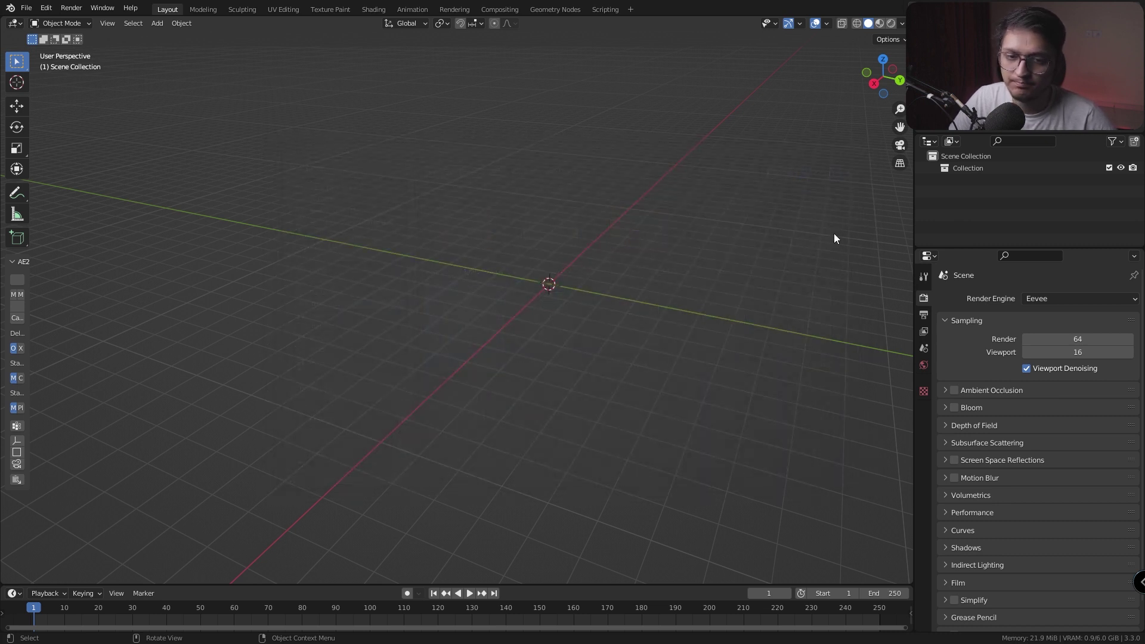
# Scale the imported armature up to about 0.023, select the HG_Body mesh and preview the character's animation
pyautogui.moveTo(561, 295); pyautogui.dragTo(367, 305, button='middle')
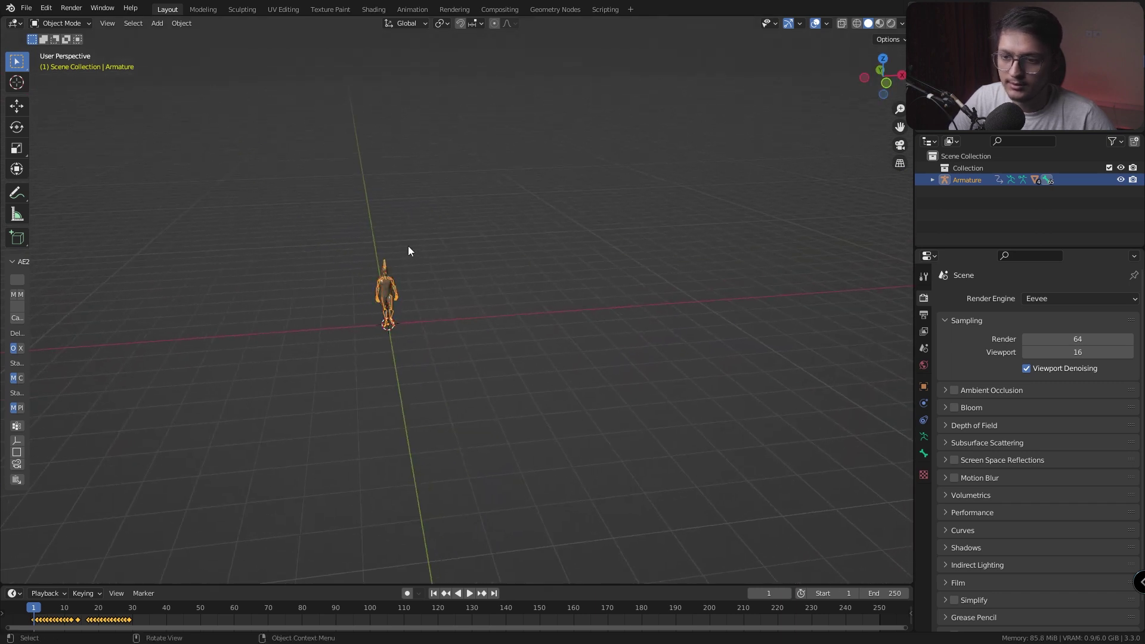
pyautogui.press('s')
pyautogui.click(516, 153)
pyautogui.moveTo(413, 280); pyautogui.dragTo(407, 287, button='middle')
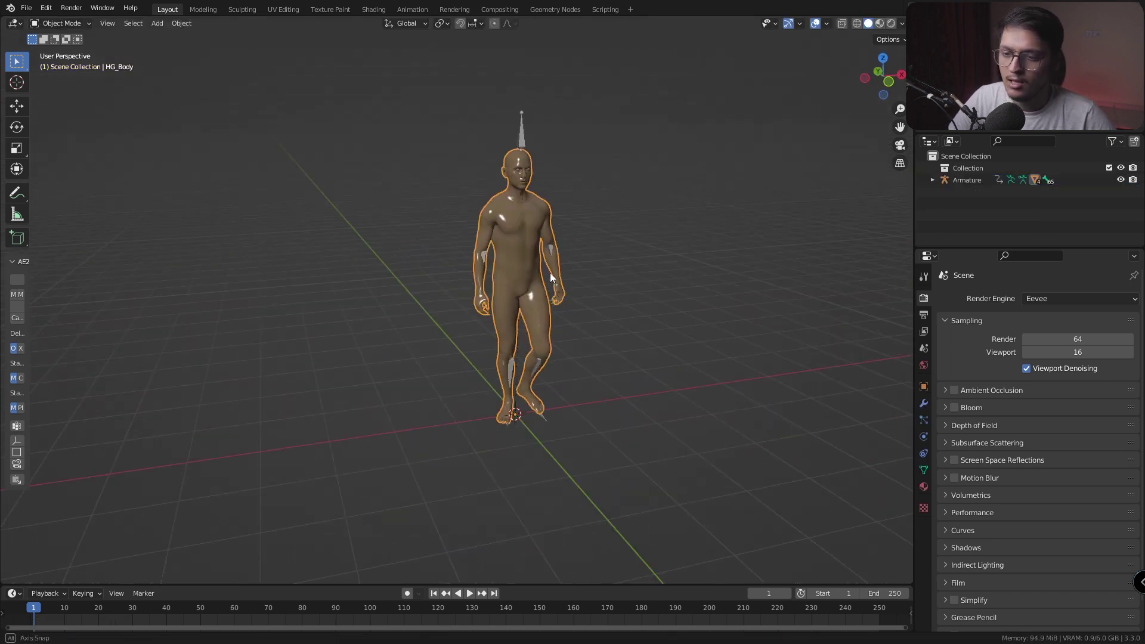
pyautogui.keyDown('alt'); pyautogui.moveTo(550, 274); pyautogui.dragTo(421, 293); pyautogui.keyUp('alt')
pyautogui.press('space')
pyautogui.press('space')
# Create a new geometry node tree on HG_Body in the Geometry Nodes workspace and space out its input and output nodes
pyautogui.click(554, 9)
pyautogui.moveTo(603, 215); pyautogui.dragTo(513, 278, button='middle')
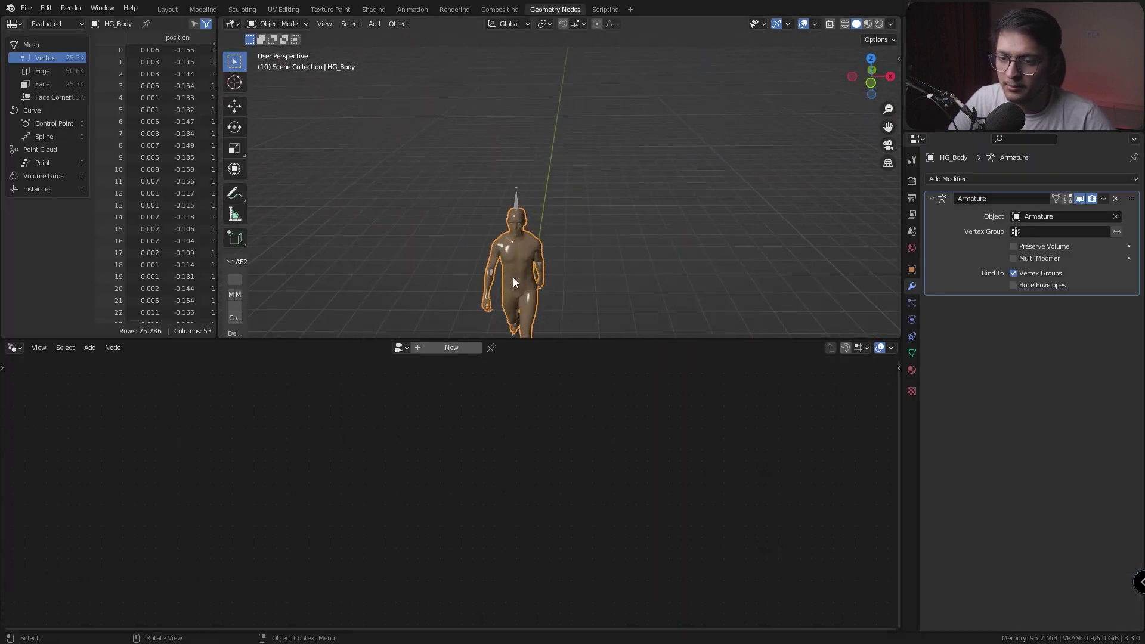
pyautogui.click(429, 347)
pyautogui.keyDown('alt'); pyautogui.keyDown('shift'); pyautogui.moveTo(498, 257); pyautogui.dragTo(486, 137); pyautogui.keyUp('shift'); pyautogui.keyUp('alt')
pyautogui.moveTo(583, 518); pyautogui.dragTo(659, 521)
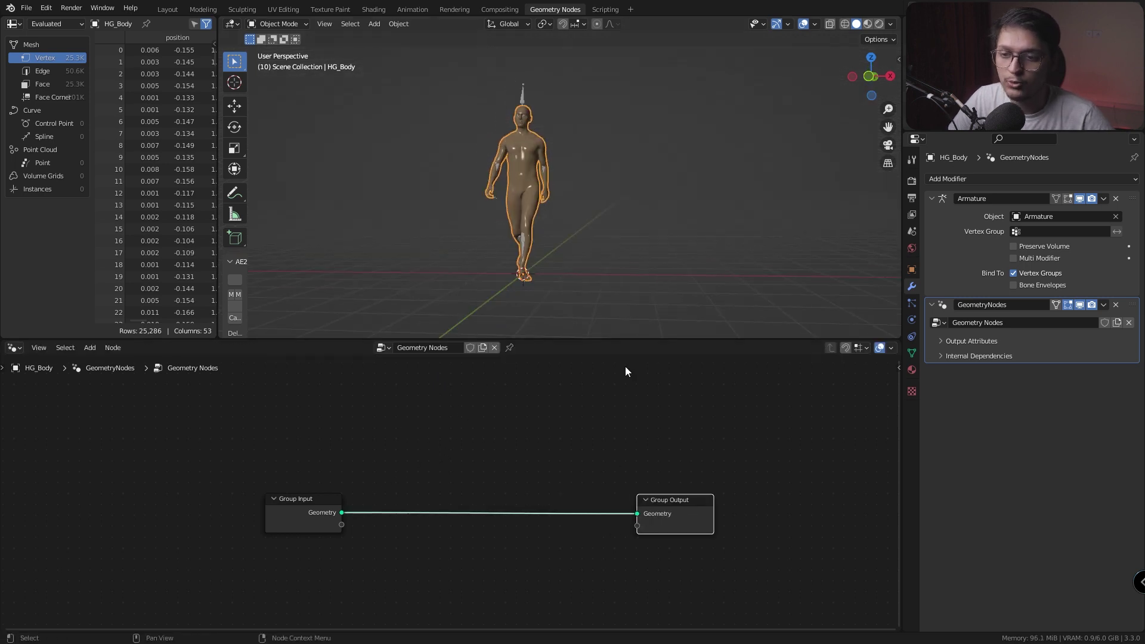
# Insert a Distribute Points on Faces node between Group Input and Group Output
pyautogui.hotkey('shift', 'a')
pyautogui.click(365, 374)
pyautogui.write('d')
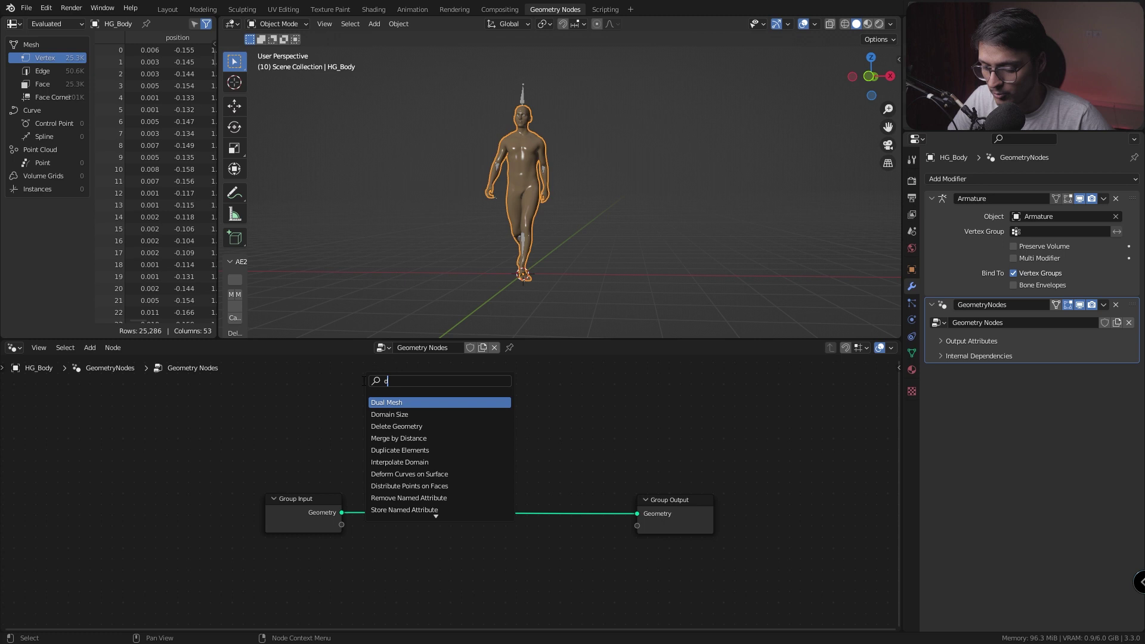
pyautogui.write('ist')
pyautogui.click(405, 414)
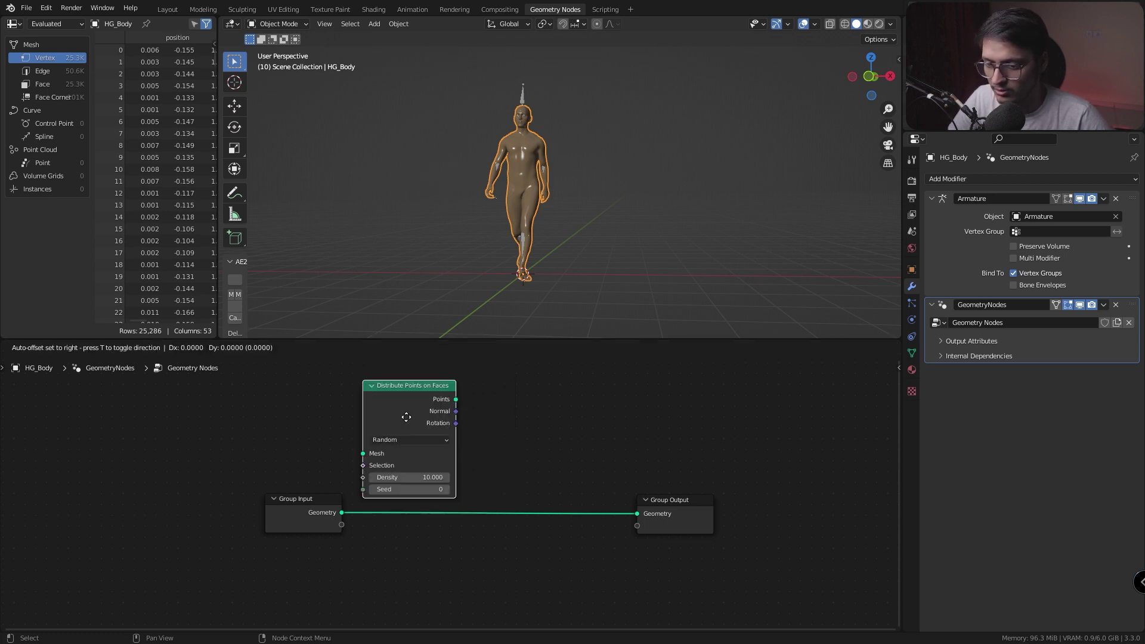
pyautogui.click(432, 497)
pyautogui.moveTo(293, 514); pyautogui.dragTo(265, 510)
pyautogui.moveTo(520, 271); pyautogui.dragTo(471, 227, button='middle')
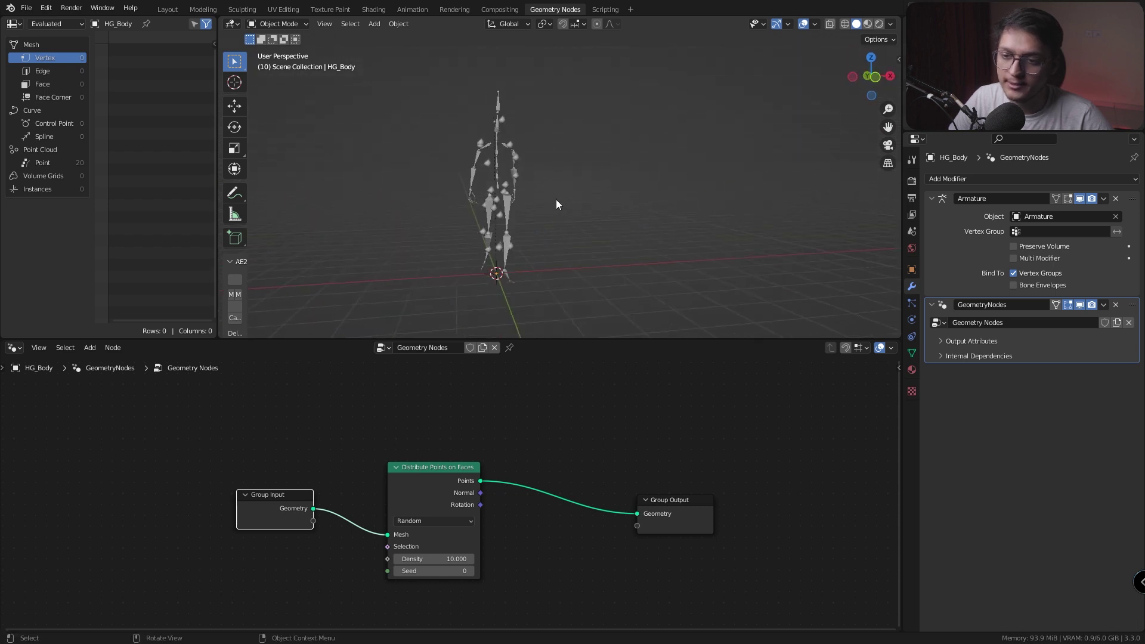
# Hide the armature in the viewport and reselect the HG_Body mesh
pyautogui.click(510, 198)
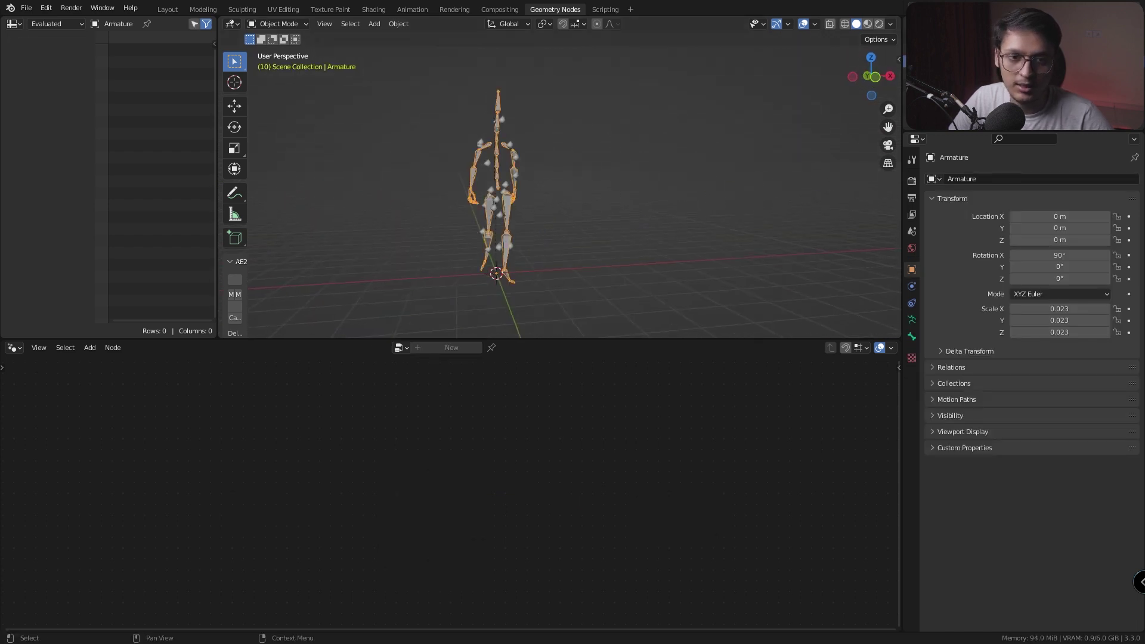
pyautogui.press('h')
pyautogui.moveTo(486, 164); pyautogui.dragTo(477, 187, button='middle')
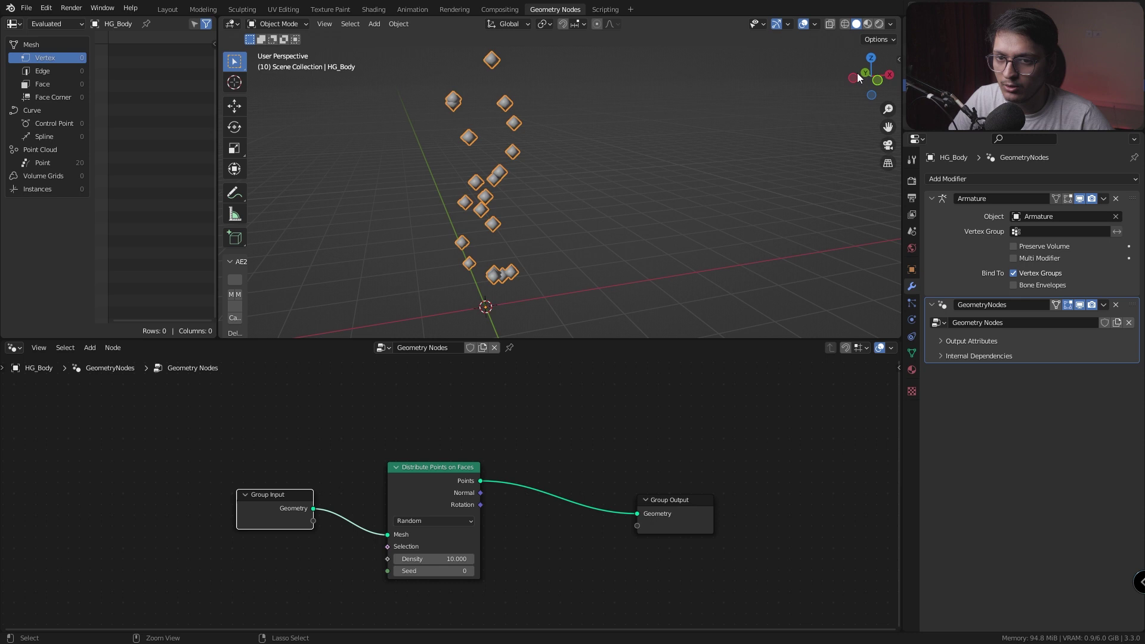
# Apply all transforms to HG_Body
pyautogui.hotkey('ctrl', 'a')
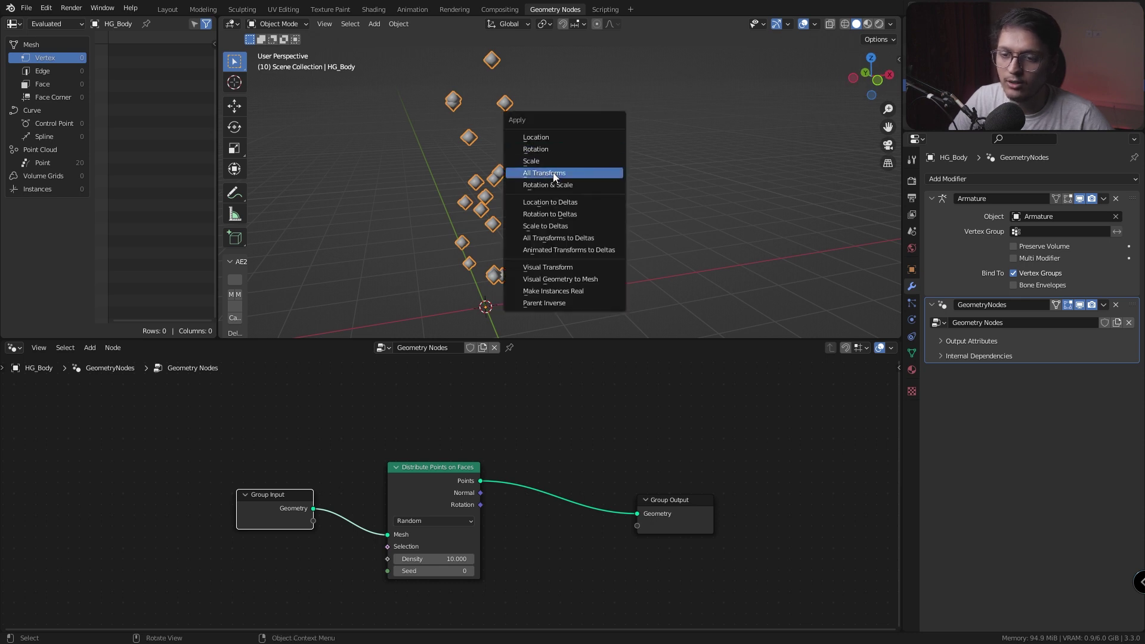
pyautogui.click(553, 174)
pyautogui.scroll(5, 484, 176)
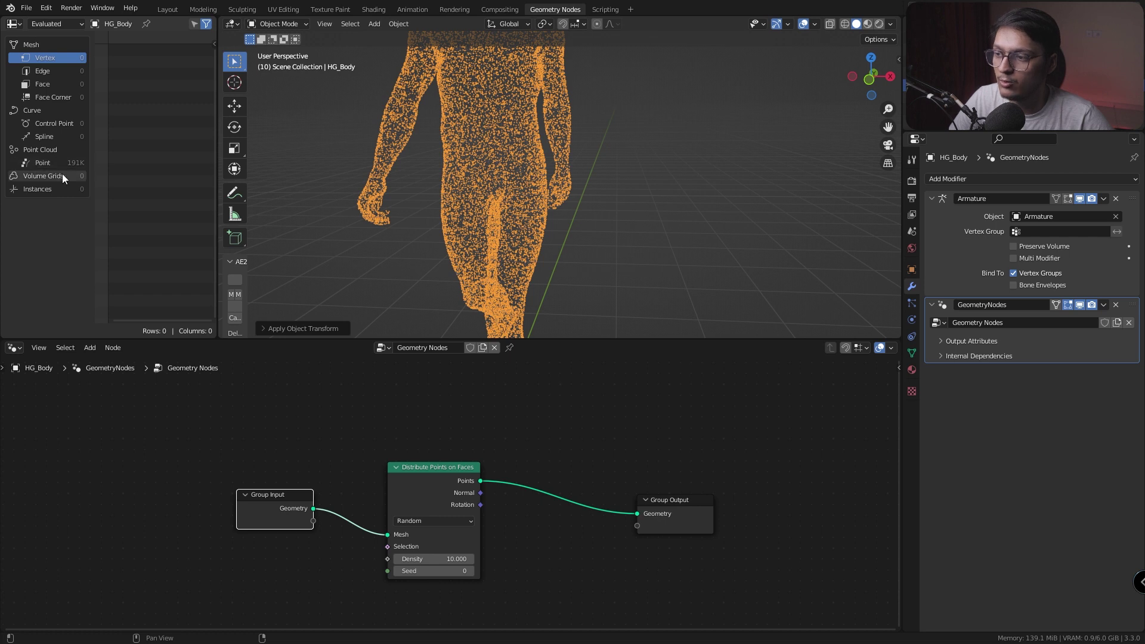
pyautogui.keyDown('alt'); pyautogui.moveTo(484, 113); pyautogui.dragTo(521, 117); pyautogui.keyUp('alt')
# Spread out the nodes and expose the Distribute Points on Faces Density as a Group Input parameter
pyautogui.moveTo(271, 514); pyautogui.dragTo(209, 528)
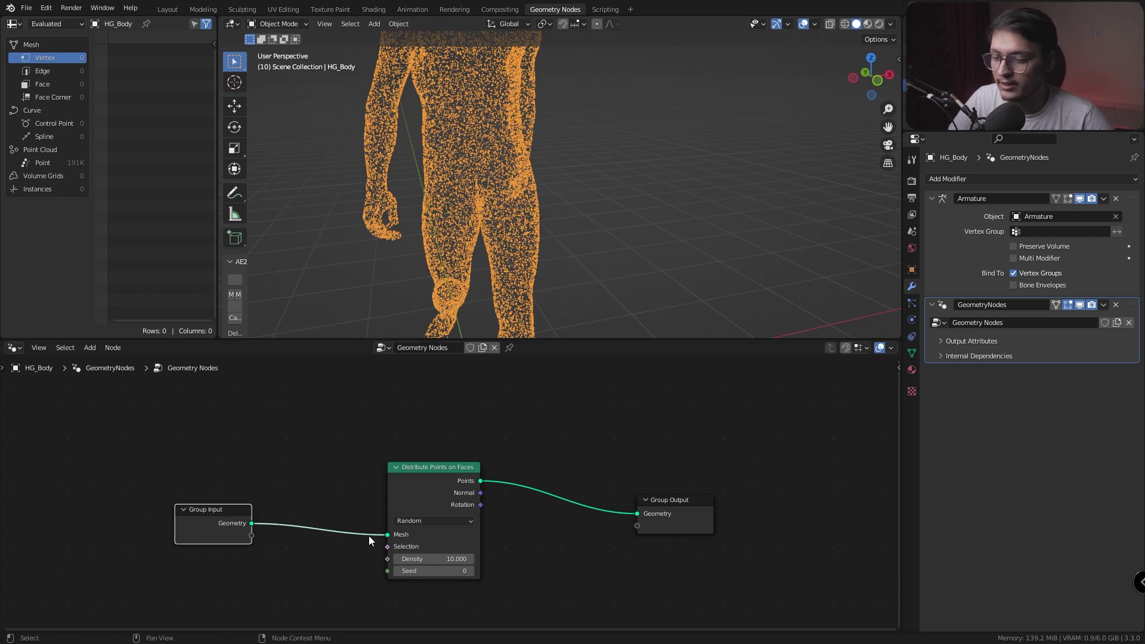
pyautogui.moveTo(411, 487); pyautogui.dragTo(427, 460)
pyautogui.moveTo(684, 525); pyautogui.dragTo(727, 485)
pyautogui.moveTo(221, 522); pyautogui.dragTo(215, 506)
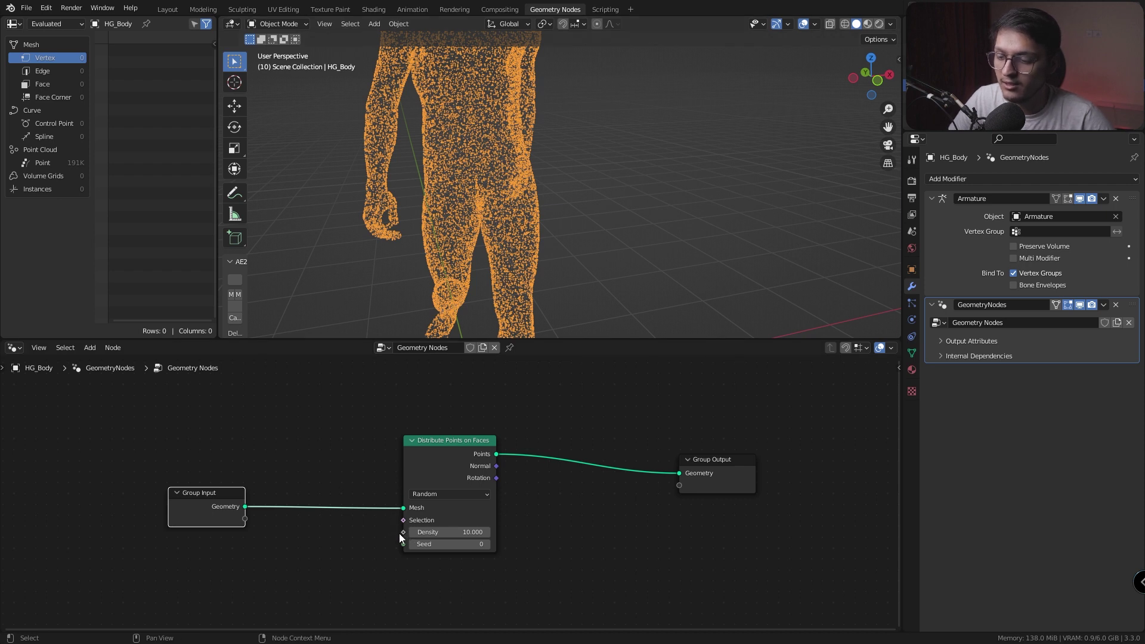
pyautogui.moveTo(403, 532); pyautogui.dragTo(244, 519)
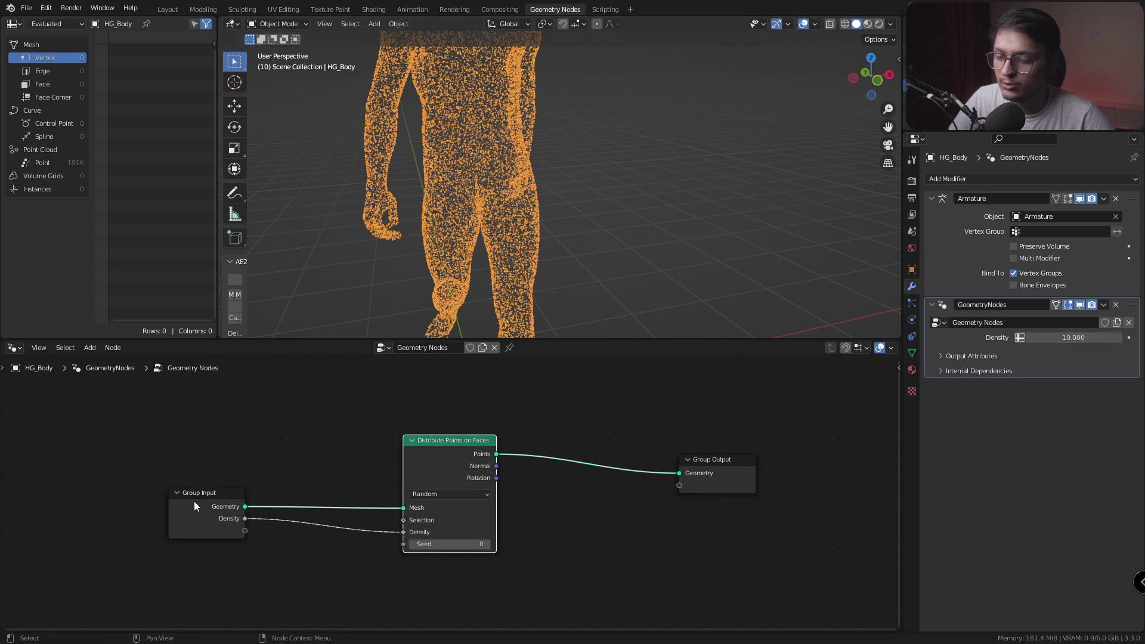
# Insert a Math node set to Divide by 100 between the Group Input Density and the point distribution's Density
pyautogui.hotkey('shift', 'a')
pyautogui.click(278, 394)
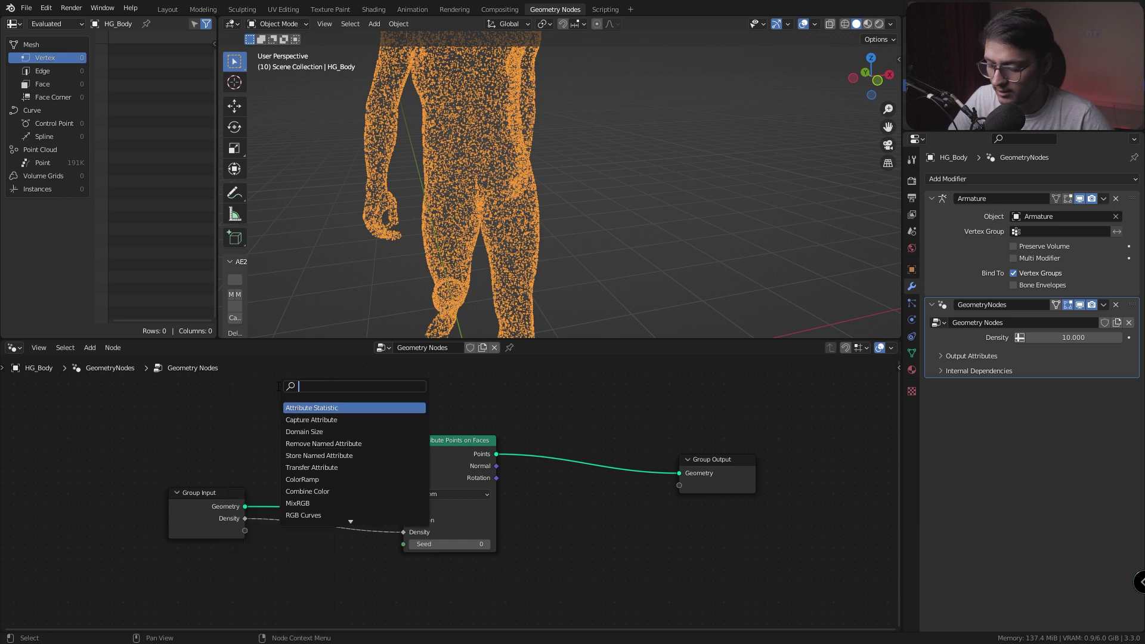
pyautogui.write('math')
pyautogui.press('Return')
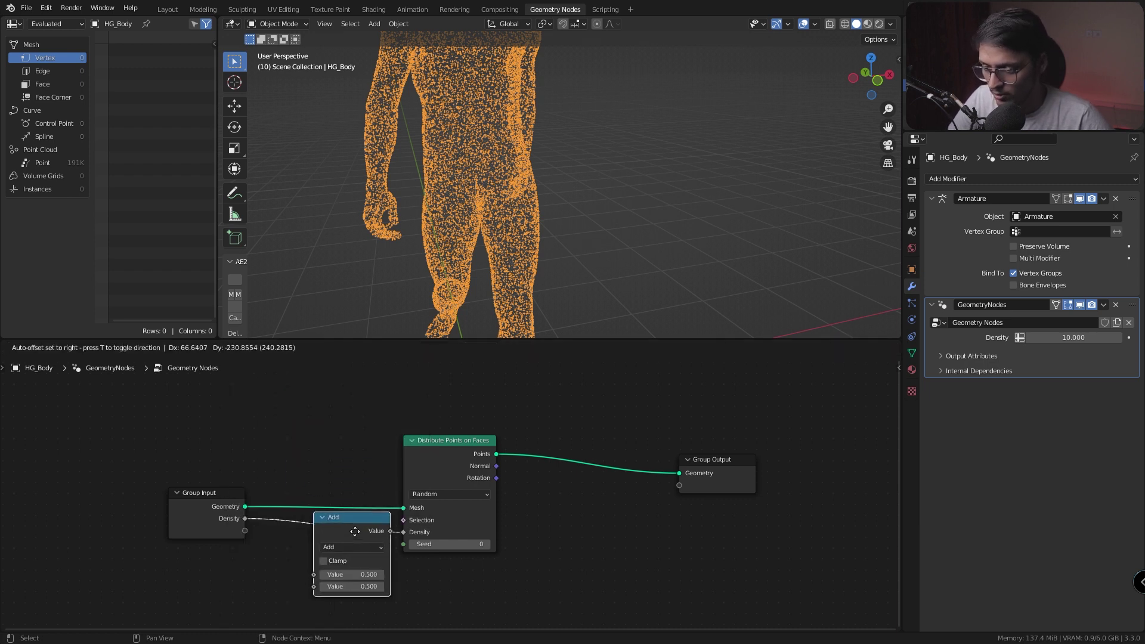
pyautogui.click(352, 525)
pyautogui.click(342, 552)
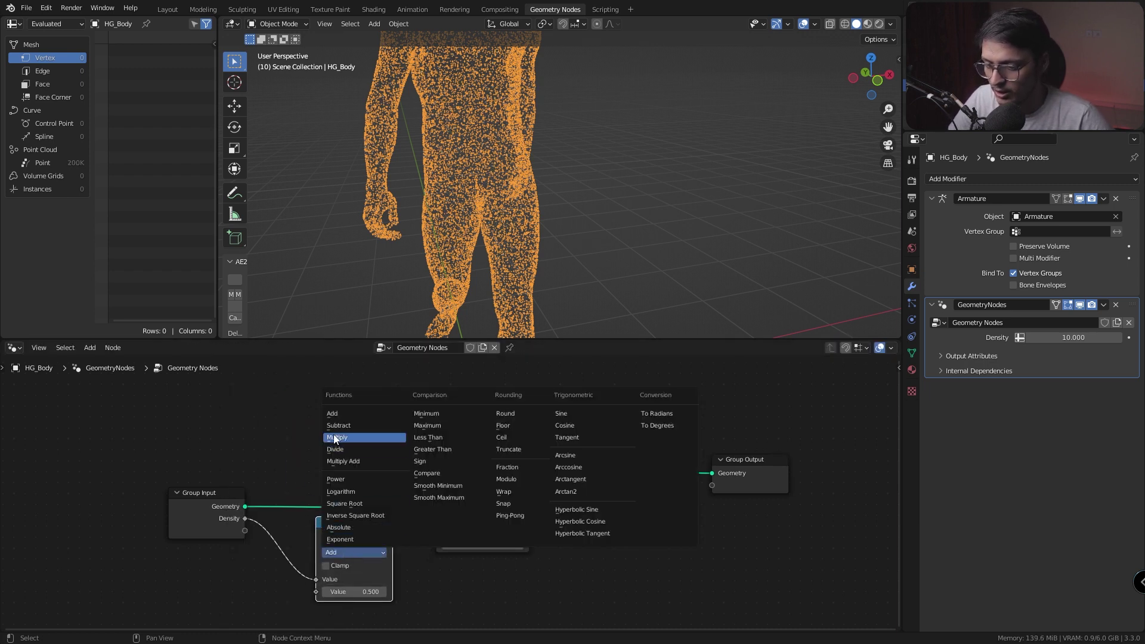
pyautogui.click(335, 449)
pyautogui.click(365, 591)
pyautogui.write('100')
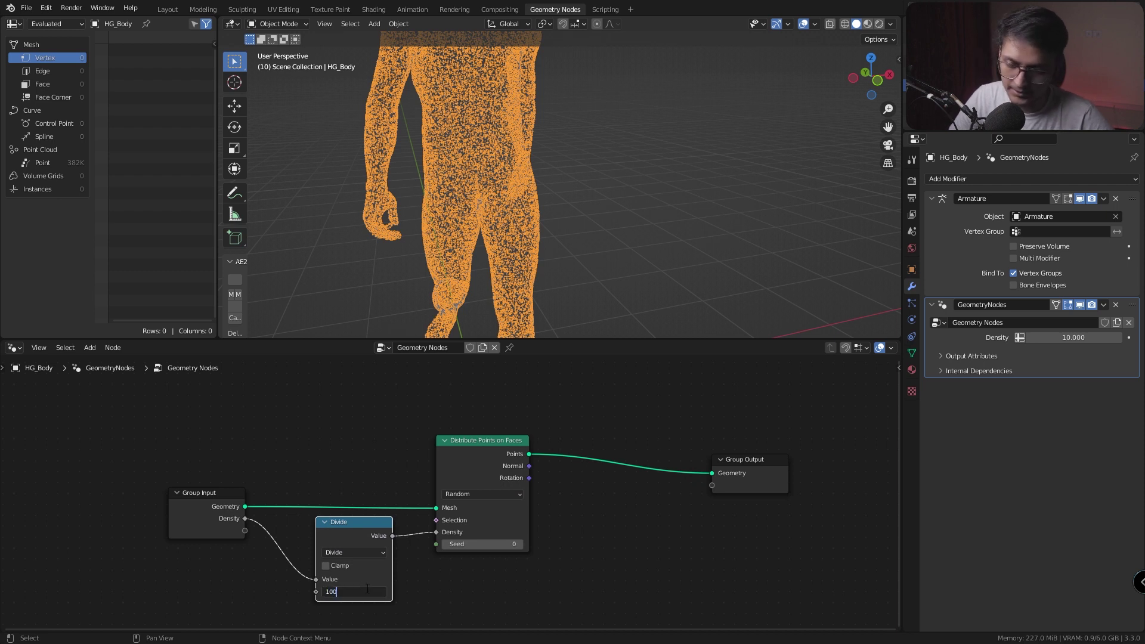
pyautogui.press('Return')
# Rearrange the node layout to make room around the Divide and Distribute Points on Faces nodes
pyautogui.moveTo(464, 502); pyautogui.dragTo(498, 499)
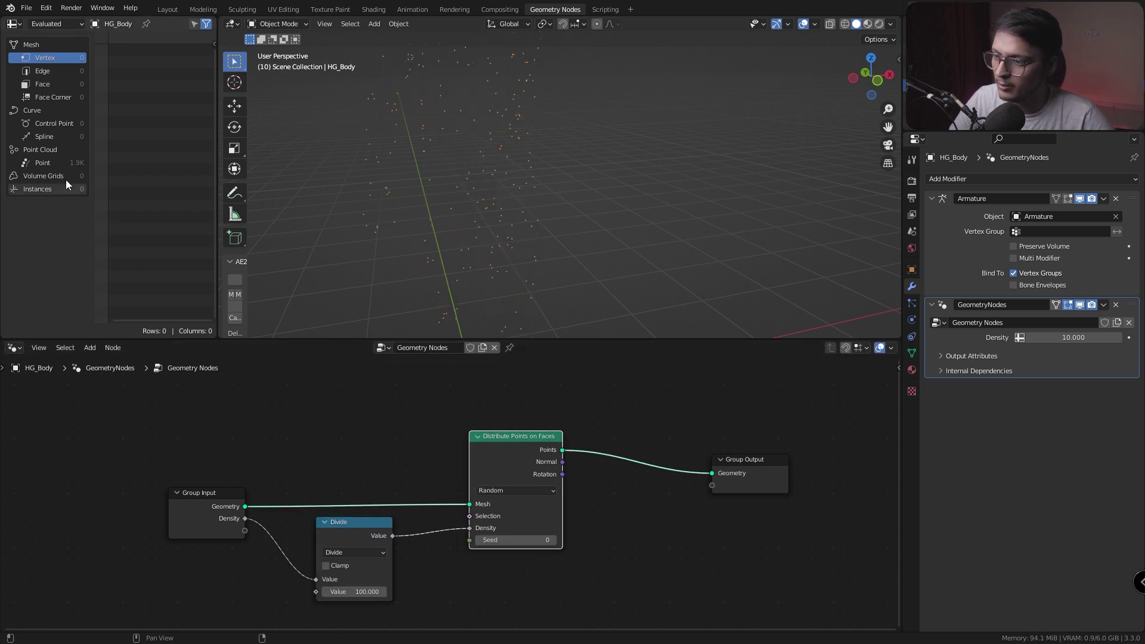
pyautogui.moveTo(227, 525); pyautogui.dragTo(203, 519)
pyautogui.moveTo(491, 461); pyautogui.dragTo(516, 432)
pyautogui.moveTo(329, 534); pyautogui.dragTo(317, 524)
pyautogui.keyDown('alt'); pyautogui.moveTo(491, 200); pyautogui.dragTo(503, 235); pyautogui.keyUp('alt')
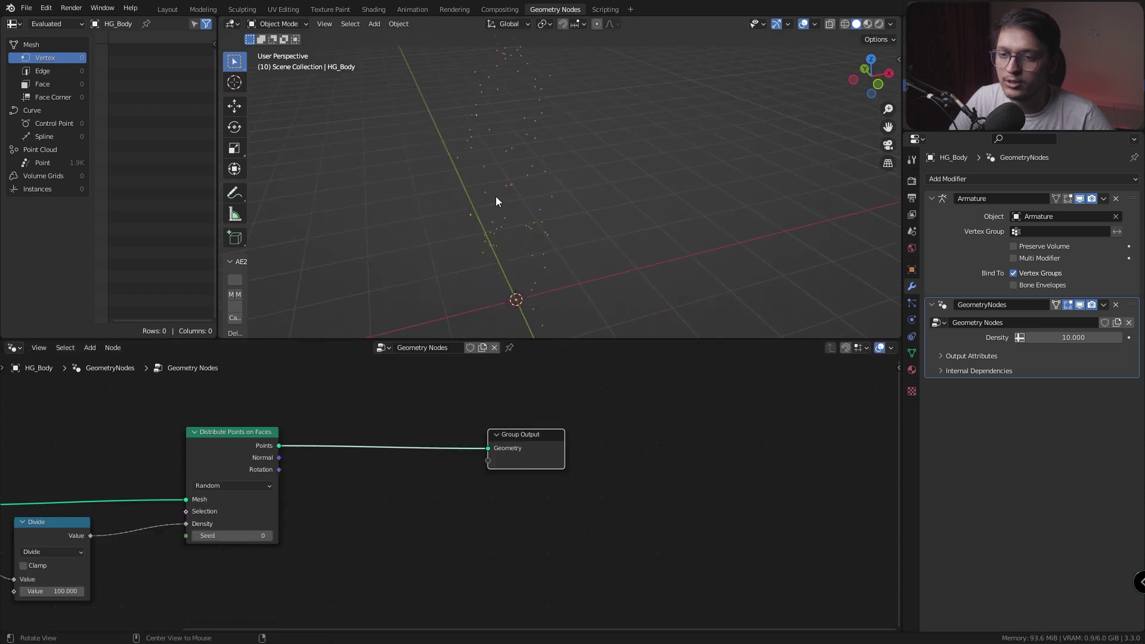
pyautogui.moveTo(504, 238); pyautogui.dragTo(486, 215, button='middle')
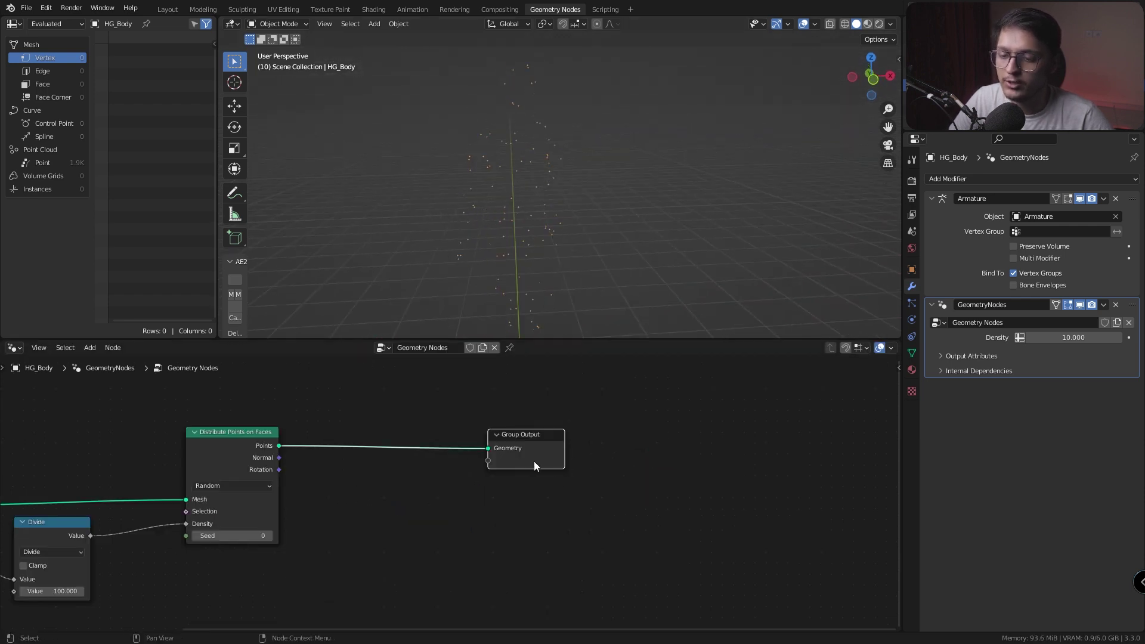
# Insert an Instance on Points node between Distribute Points on Faces and Group Output, spacing the nodes apart
pyautogui.moveTo(532, 461); pyautogui.dragTo(595, 460)
pyautogui.hotkey('shift', 'a')
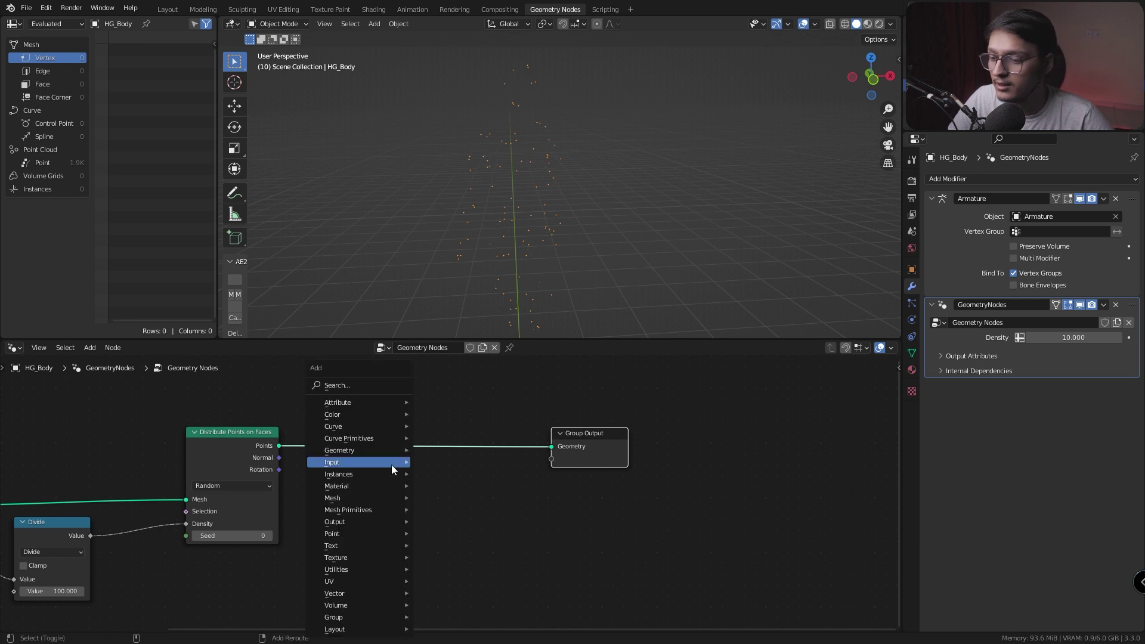
pyautogui.click(375, 388)
pyautogui.write('inst')
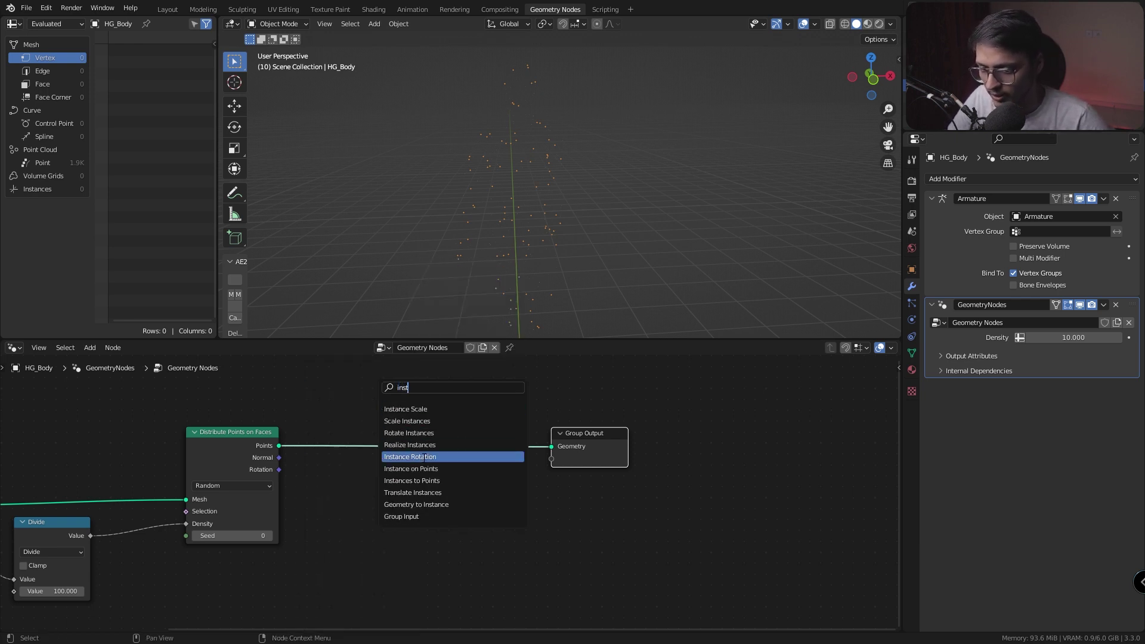
pyautogui.click(473, 469)
pyautogui.moveTo(473, 468); pyautogui.dragTo(488, 468, button='middle')
pyautogui.moveTo(582, 456); pyautogui.dragTo(646, 456)
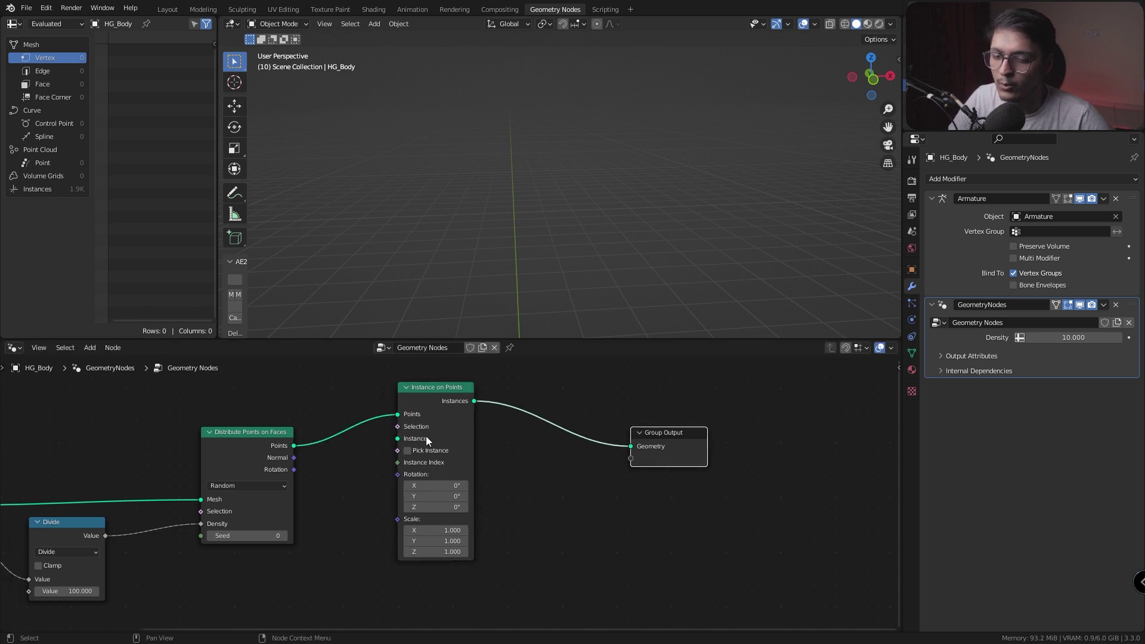
pyautogui.moveTo(472, 445); pyautogui.dragTo(538, 464)
# Add a Mesh Line node and connect its Mesh output to the Instance input of Instance on Points
pyautogui.click(384, 463)
pyautogui.hotkey('shift', 'a')
pyautogui.click(358, 386)
pyautogui.write('mesh')
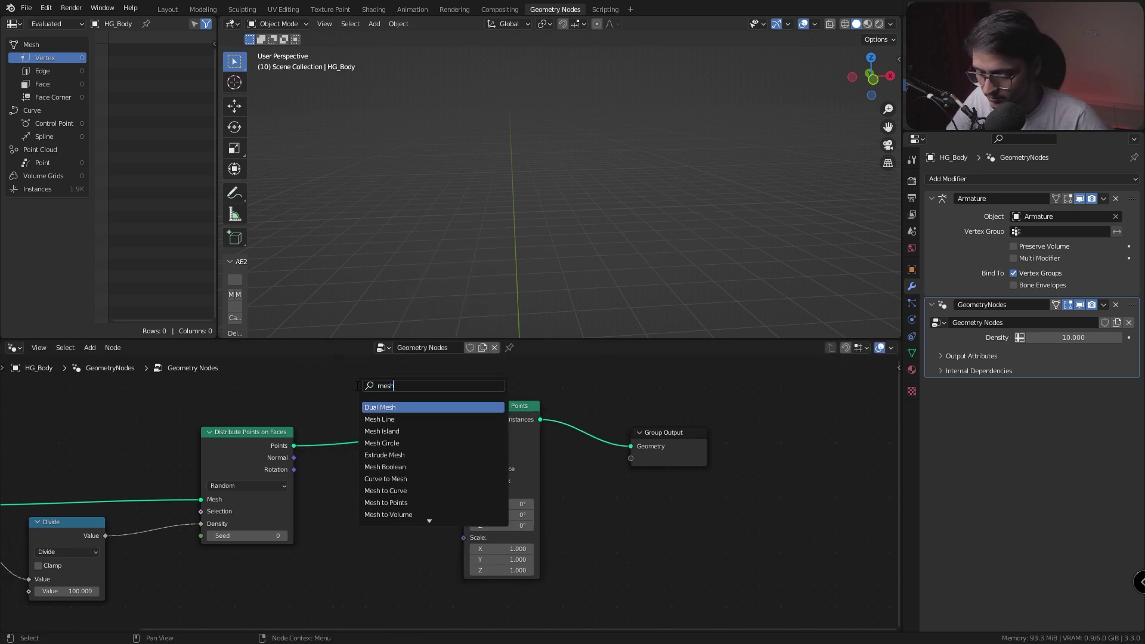
pyautogui.click(389, 420)
pyautogui.click(387, 502)
pyautogui.moveTo(431, 479); pyautogui.dragTo(463, 457)
# Set the Mesh Line node to End Points mode with a count of 2
pyautogui.click(381, 497)
pyautogui.click(388, 521)
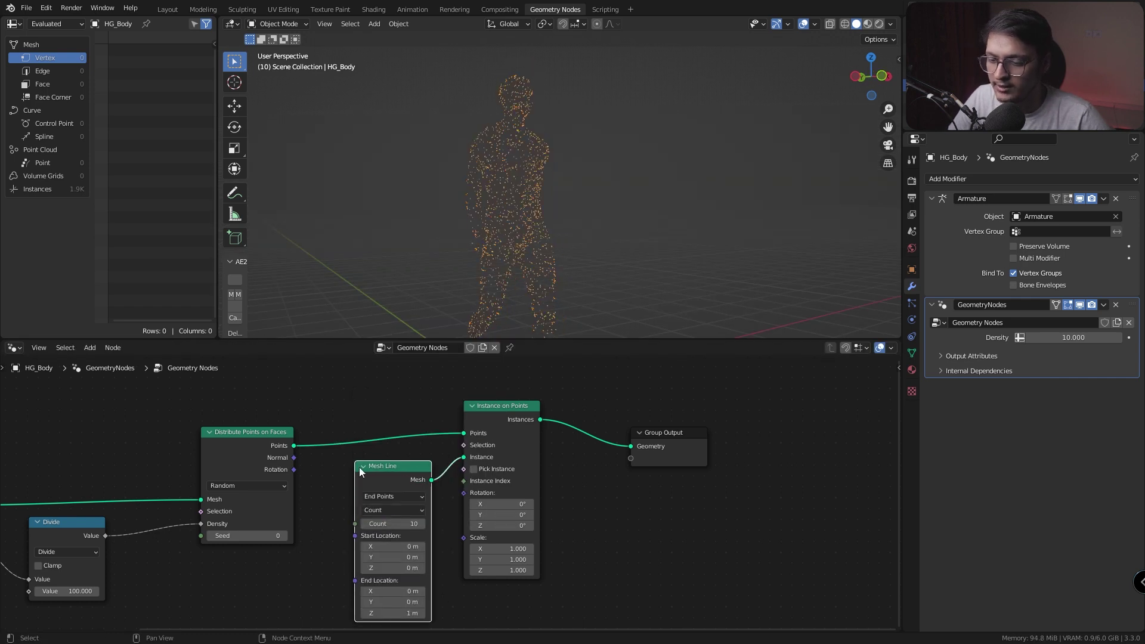
pyautogui.click(400, 525)
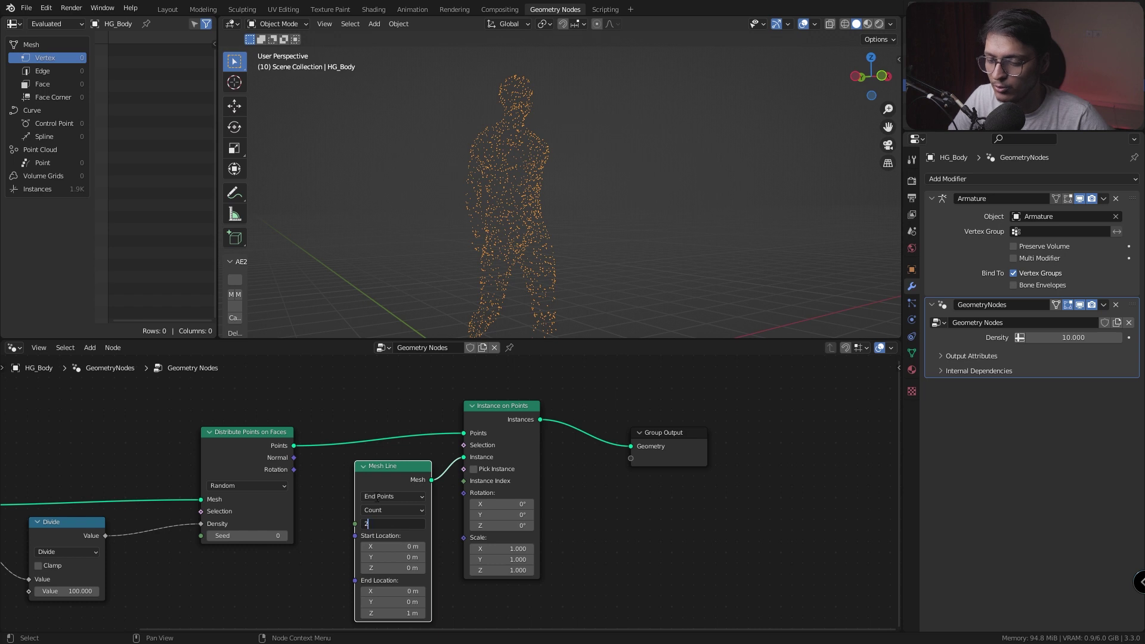
pyautogui.press('Return')
# Collapse the Mesh Line node and tidy the layout of the neighbouring nodes
pyautogui.click(362, 466)
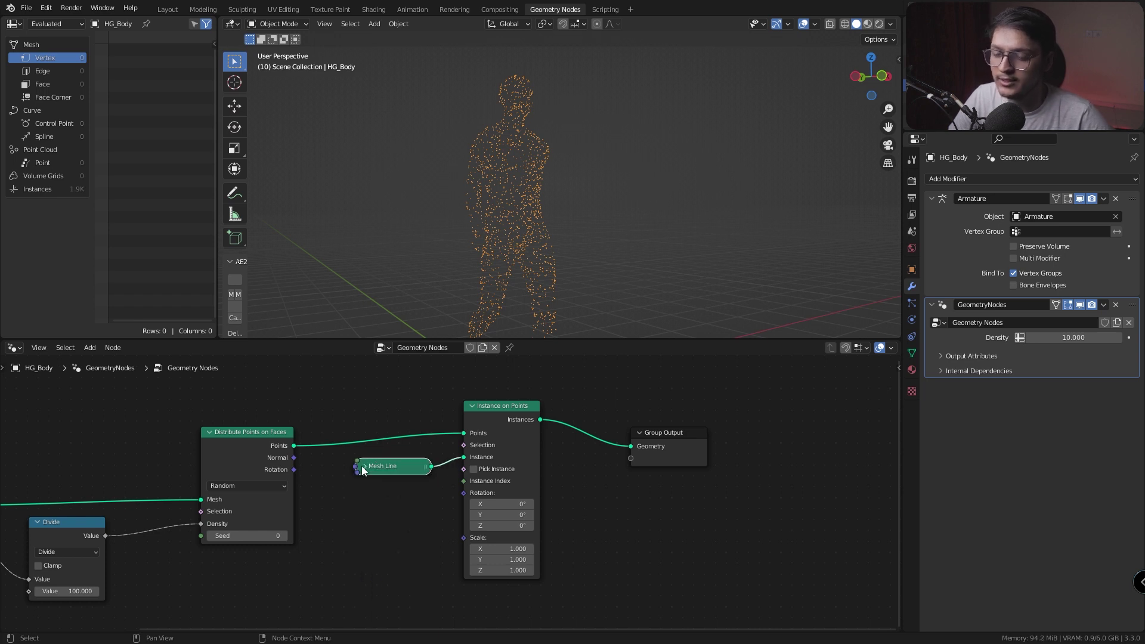
pyautogui.moveTo(390, 469); pyautogui.dragTo(382, 468)
pyautogui.moveTo(252, 450); pyautogui.dragTo(249, 432)
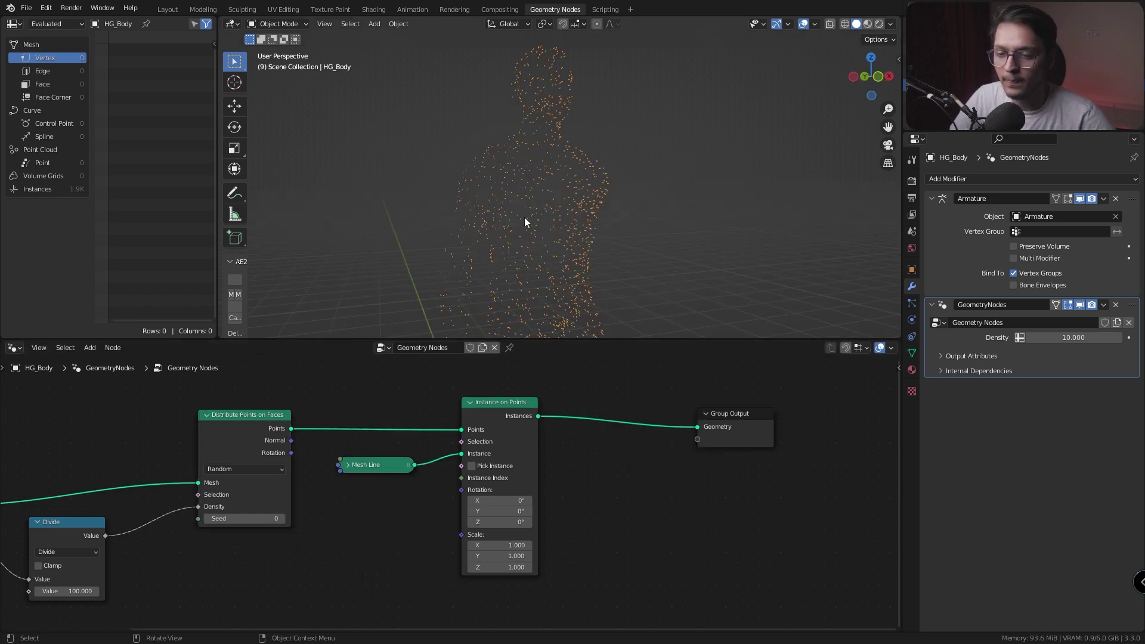
# Insert a Set Position node on the link between Instance on Points and Group Output
pyautogui.moveTo(525, 220); pyautogui.dragTo(484, 256, button='middle')
pyautogui.scroll(3, 565, 237)
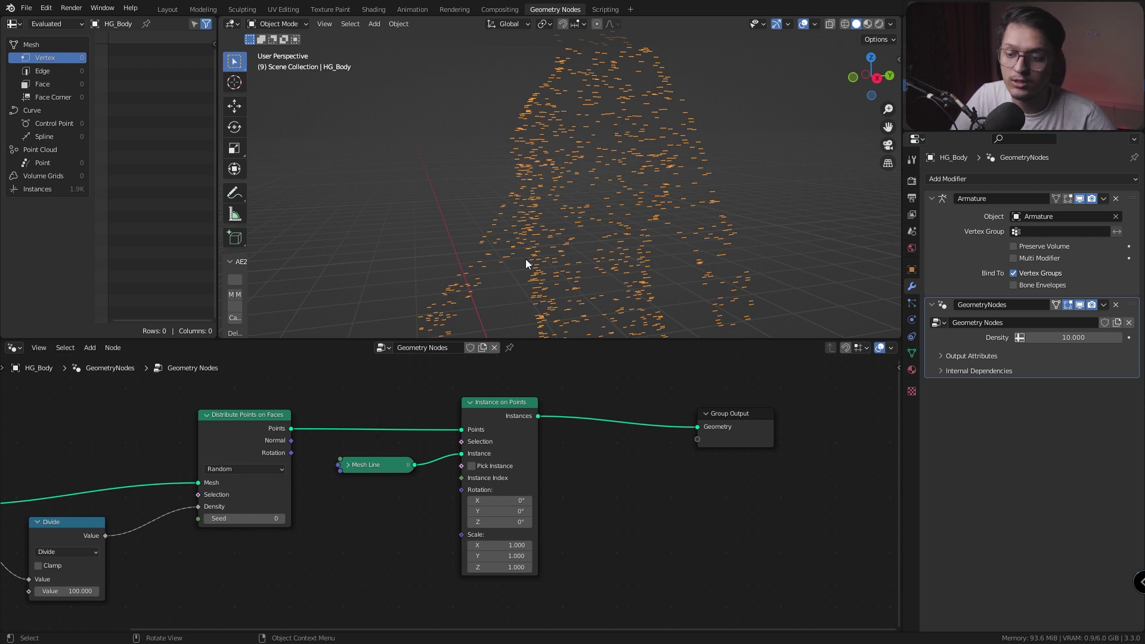
pyautogui.hotkey('shift', 'a')
pyautogui.click(603, 388)
pyautogui.write('set')
pyautogui.click(623, 421)
pyautogui.click(686, 412)
pyautogui.moveTo(686, 411); pyautogui.dragTo(586, 381, button='middle')
pyautogui.moveTo(673, 488); pyautogui.dragTo(564, 356)
# Expand the Mesh Line node to review its End Points and count settings, then collapse it again
pyautogui.click(244, 442)
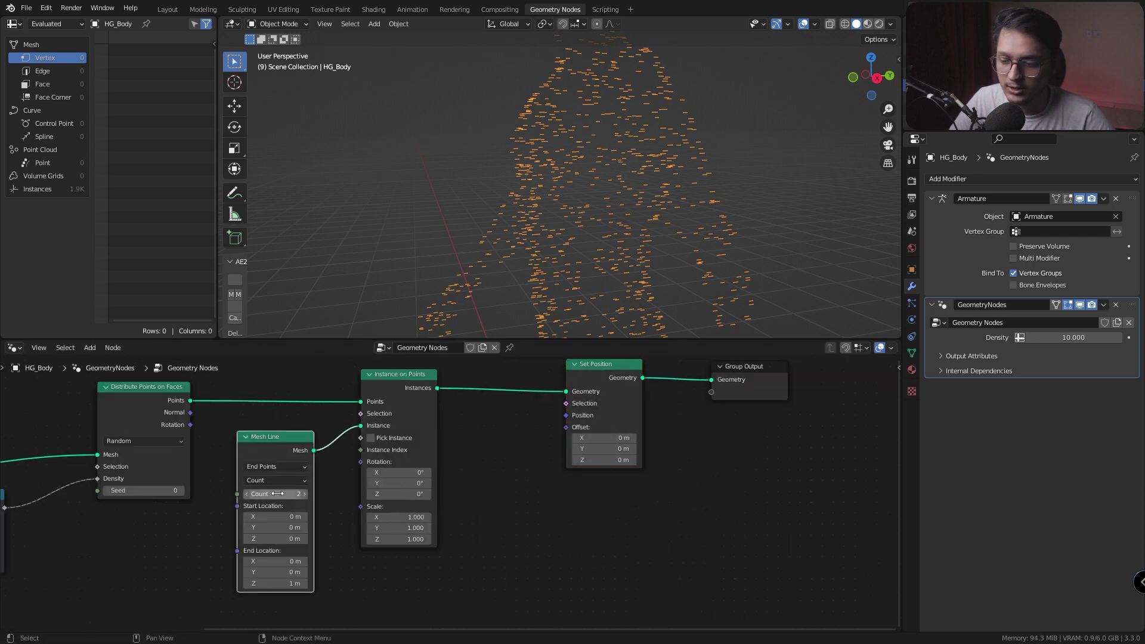
pyautogui.click(245, 438)
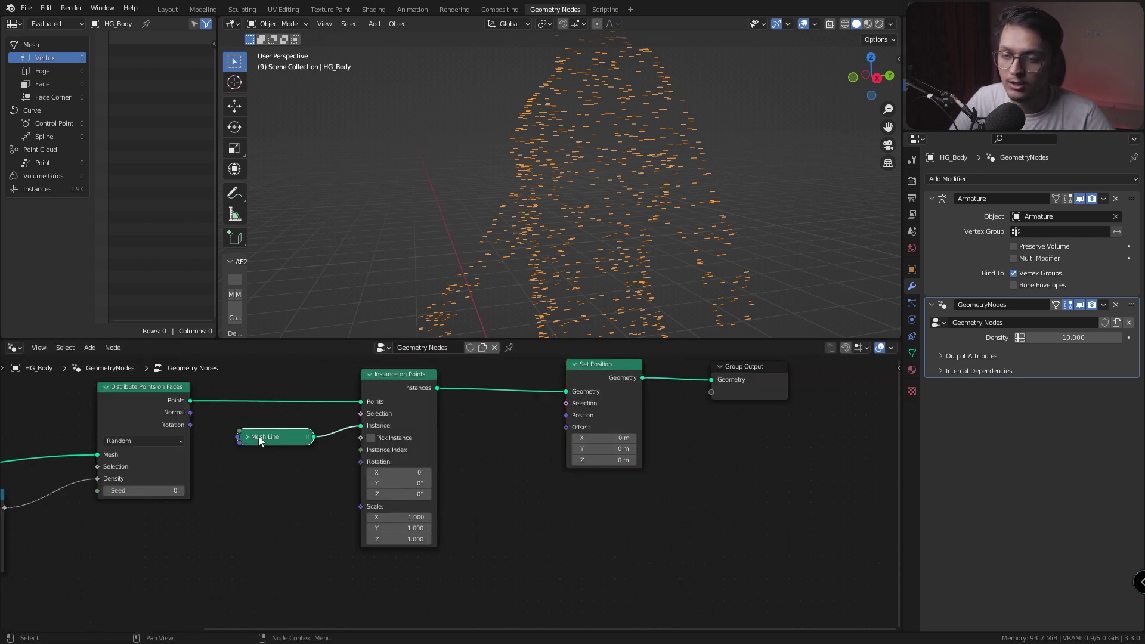
pyautogui.moveTo(567, 424); pyautogui.dragTo(585, 419)
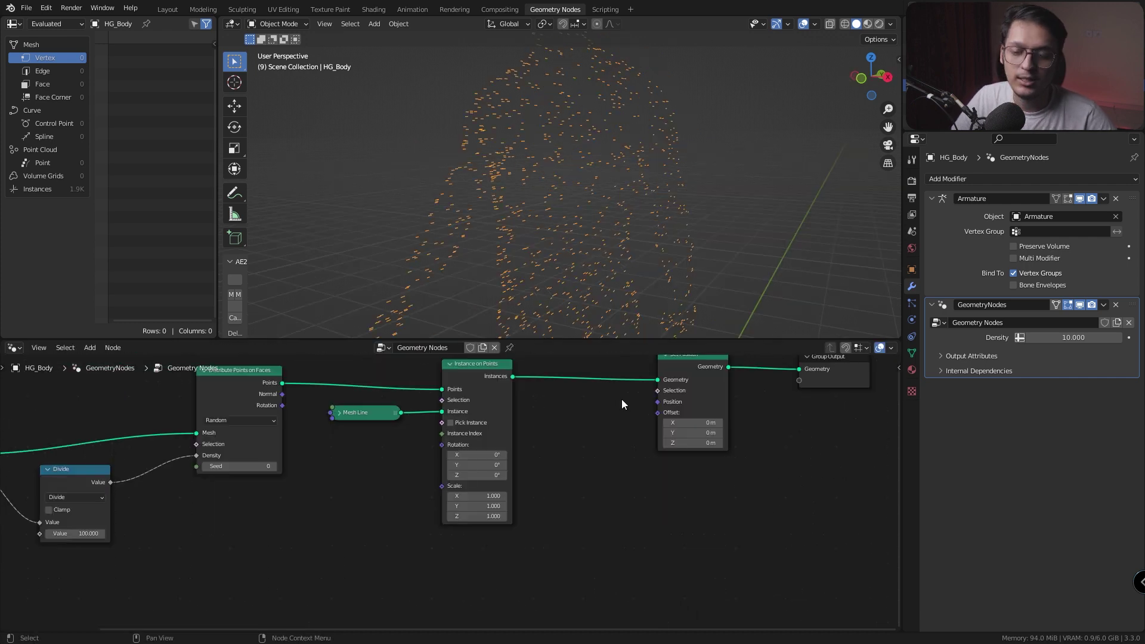
pyautogui.moveTo(617, 399); pyautogui.dragTo(665, 406)
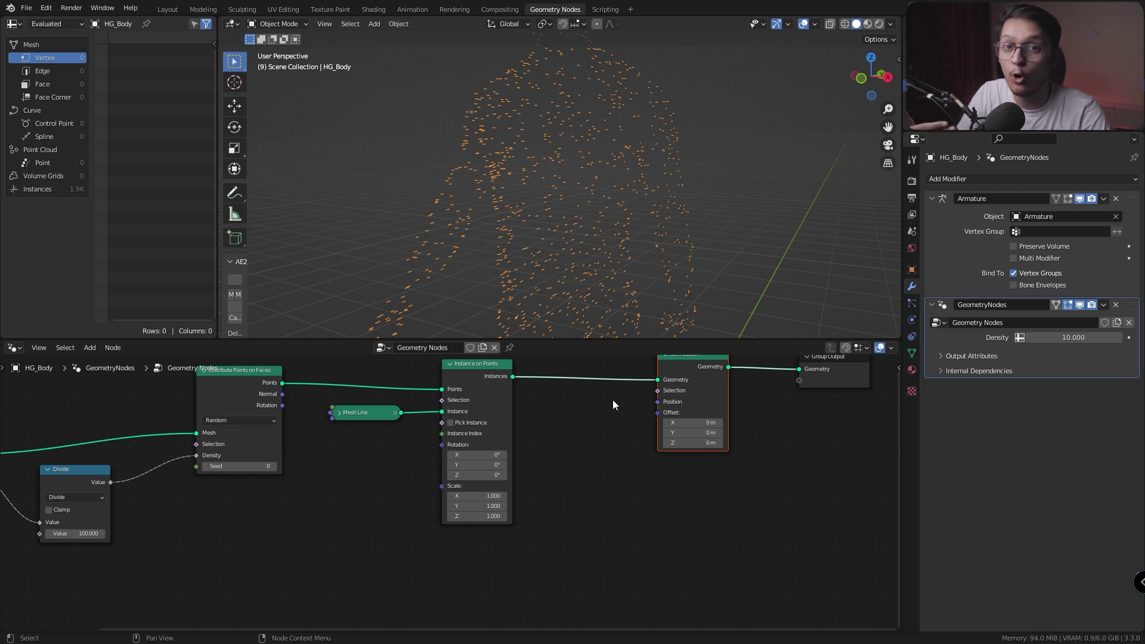
# Add a Transfer Attribute node below Mesh Line and connect the Points output of Distribute Points on Faces to its Source input
pyautogui.moveTo(347, 458); pyautogui.dragTo(378, 420, button='middle')
pyautogui.hotkey('shift', 'a')
pyautogui.click(371, 386)
pyautogui.write('tra')
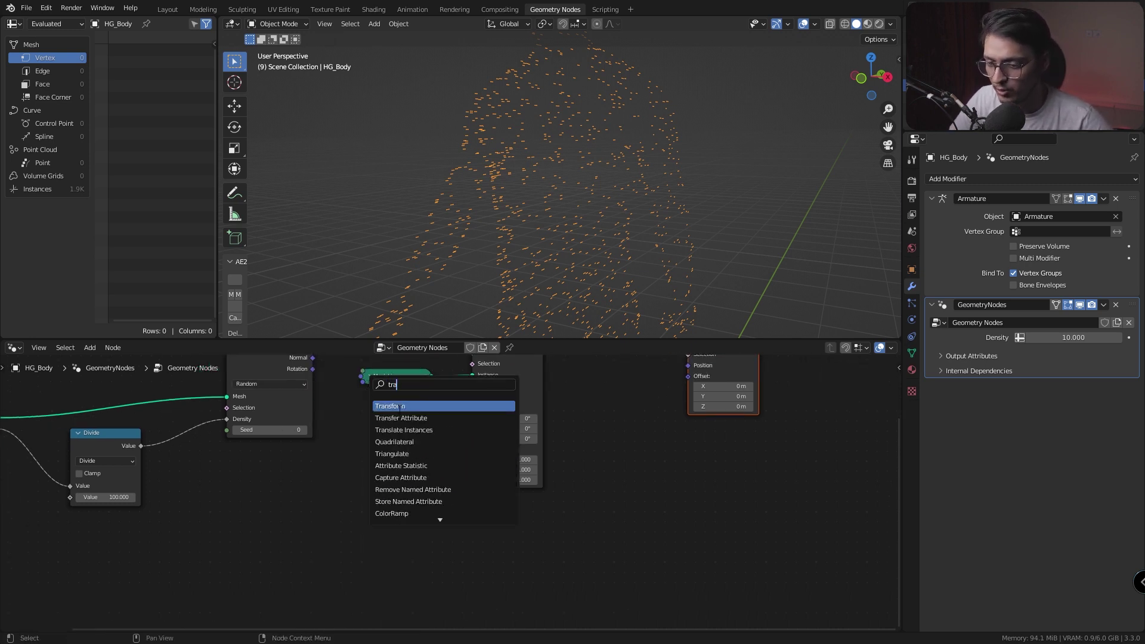
pyautogui.click(404, 418)
pyautogui.click(403, 479)
pyautogui.moveTo(385, 469); pyautogui.dragTo(451, 492, button='middle')
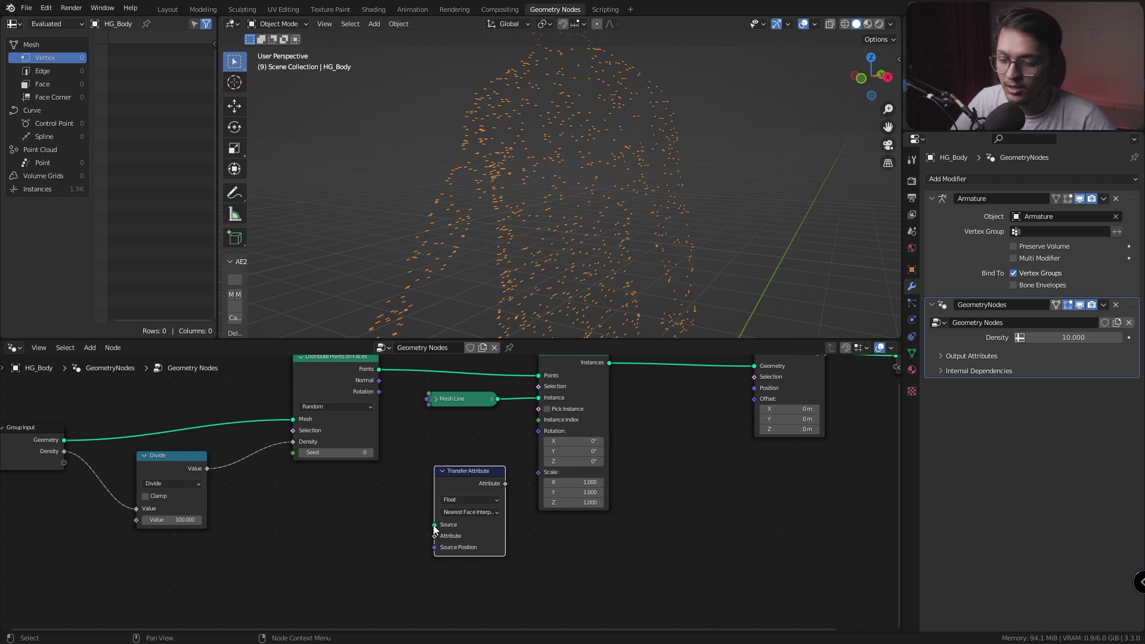
pyautogui.moveTo(379, 370); pyautogui.dragTo(409, 498)
pyautogui.click(350, 492)
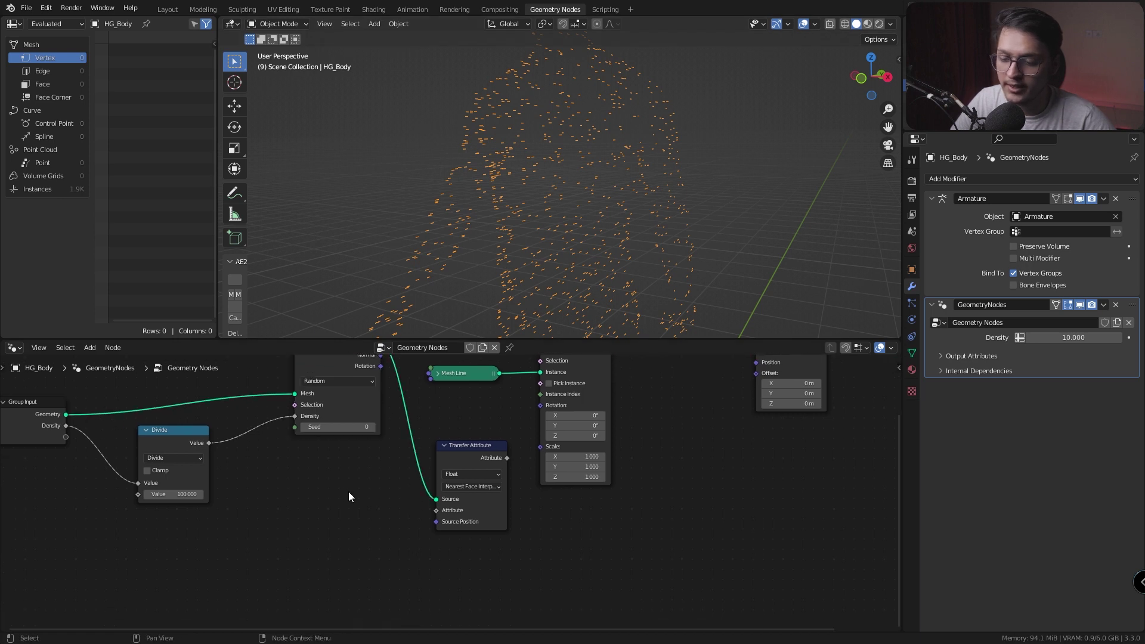
# Add a Position node and connect it to the Attribute and Source Position inputs of Transfer Attribute
pyautogui.hotkey('shift', 'a')
pyautogui.hotkey('shift', 'a')
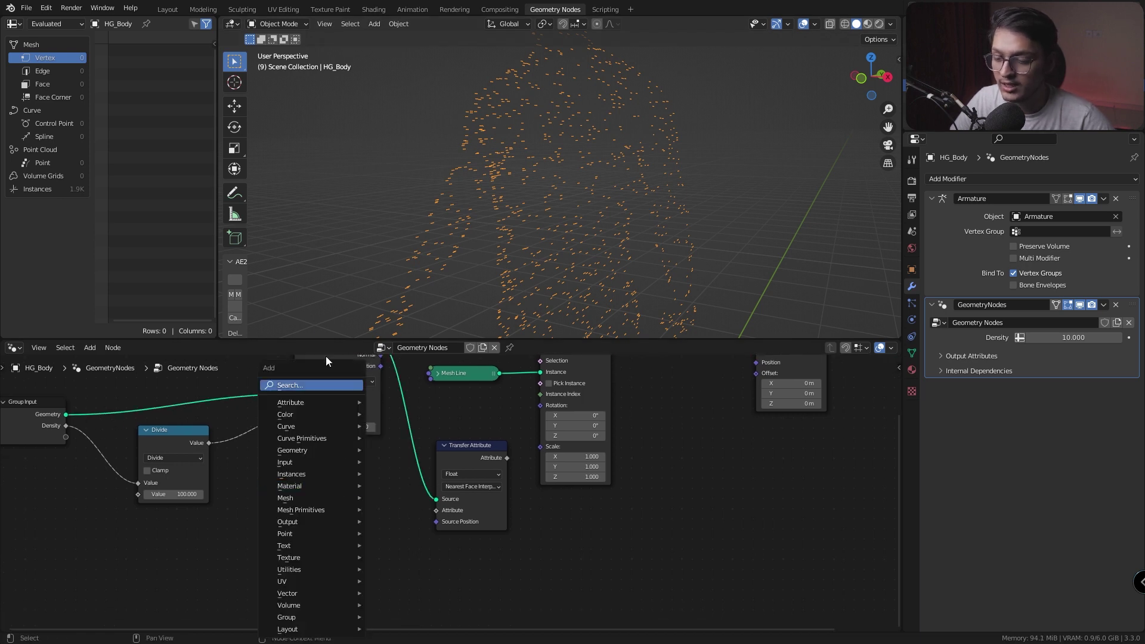
pyautogui.click(329, 382)
pyautogui.write('po')
pyautogui.click(355, 412)
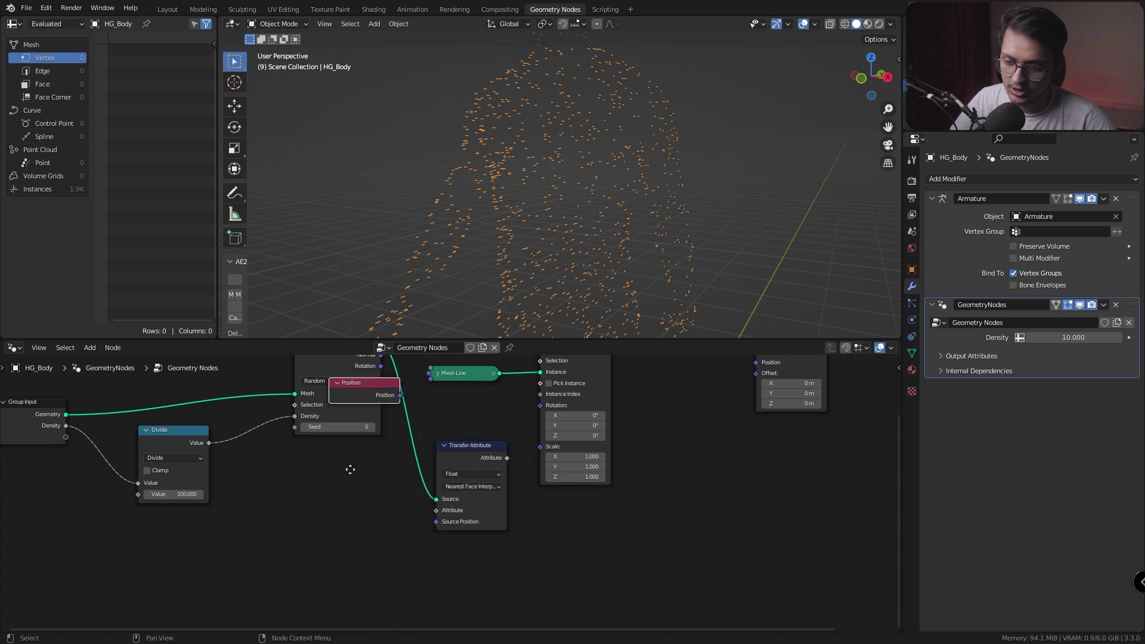
pyautogui.click(336, 518)
pyautogui.moveTo(381, 499); pyautogui.dragTo(436, 512)
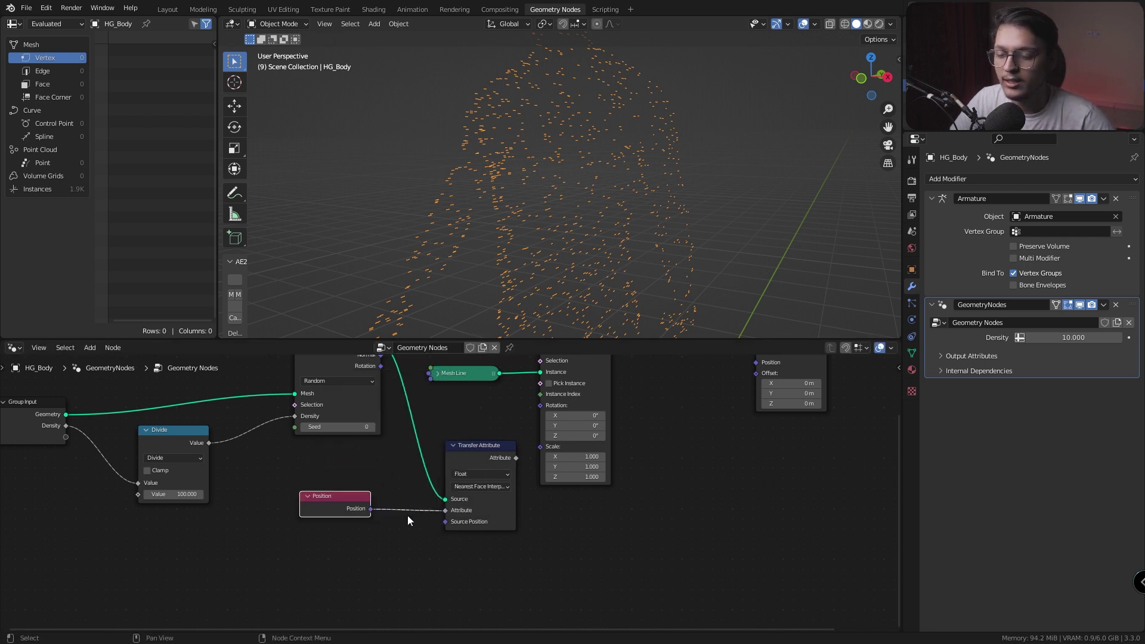
pyautogui.moveTo(371, 509); pyautogui.dragTo(382, 514)
pyautogui.moveTo(449, 524); pyautogui.dragTo(448, 523)
# Set Transfer Attribute to Vector data with Nearest mapping on the Point domain, reconnecting Position to its Attribute input
pyautogui.moveTo(428, 459); pyautogui.dragTo(363, 473, button='middle')
pyautogui.click(403, 490)
pyautogui.click(407, 523)
pyautogui.moveTo(305, 523); pyautogui.dragTo(380, 525)
pyautogui.click(416, 501)
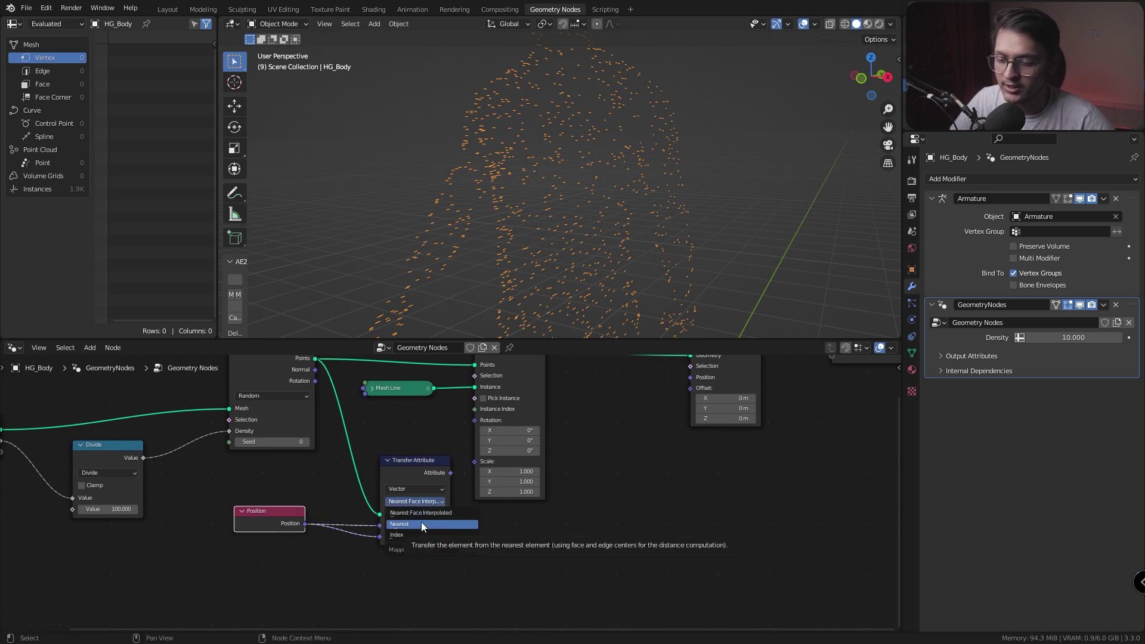
pyautogui.click(422, 523)
pyautogui.moveTo(484, 532); pyautogui.dragTo(470, 565, button='middle')
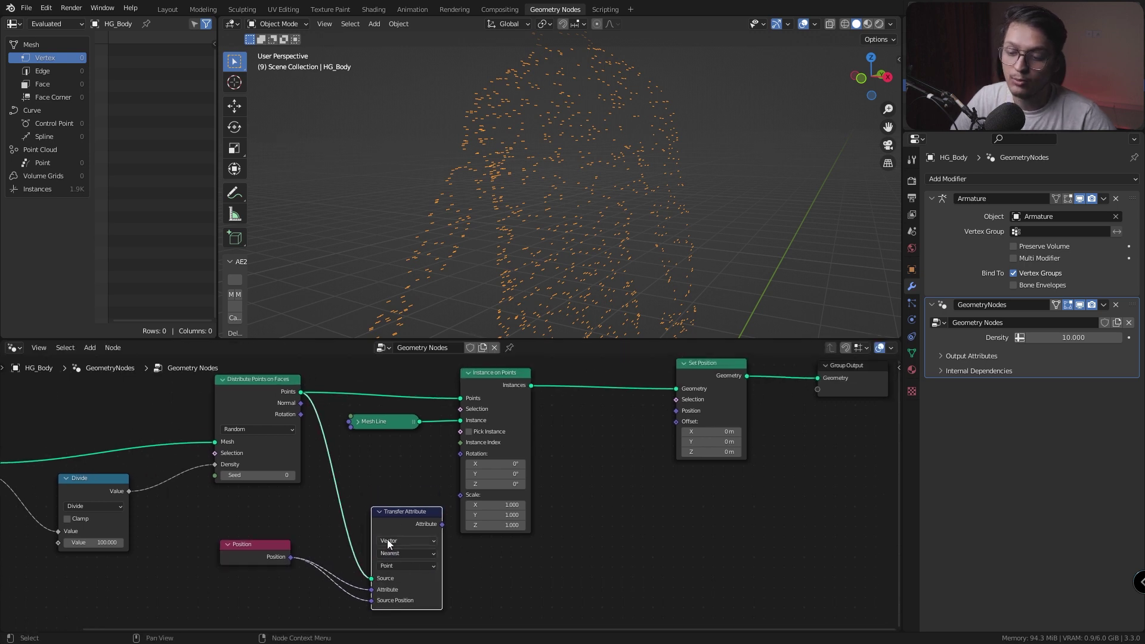
pyautogui.click(399, 564)
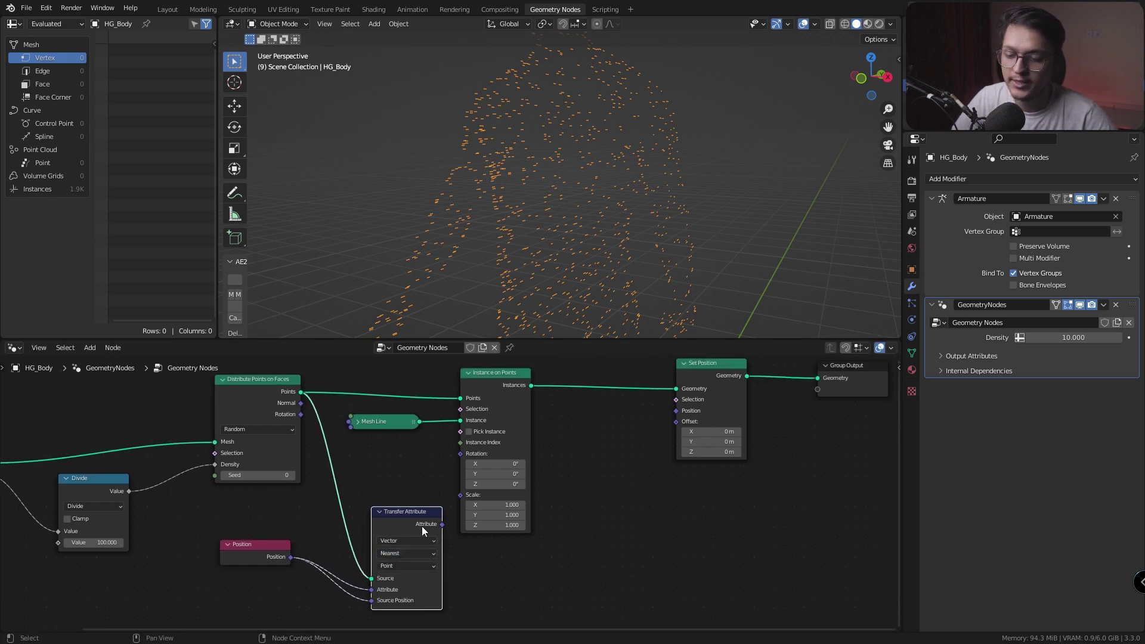
# Connect the Attribute output of Transfer Attribute to the Position input of Set Position
pyautogui.moveTo(442, 525); pyautogui.dragTo(677, 410)
pyautogui.moveTo(612, 473); pyautogui.dragTo(633, 513, button='middle')
pyautogui.moveTo(590, 274); pyautogui.dragTo(628, 303, button='middle')
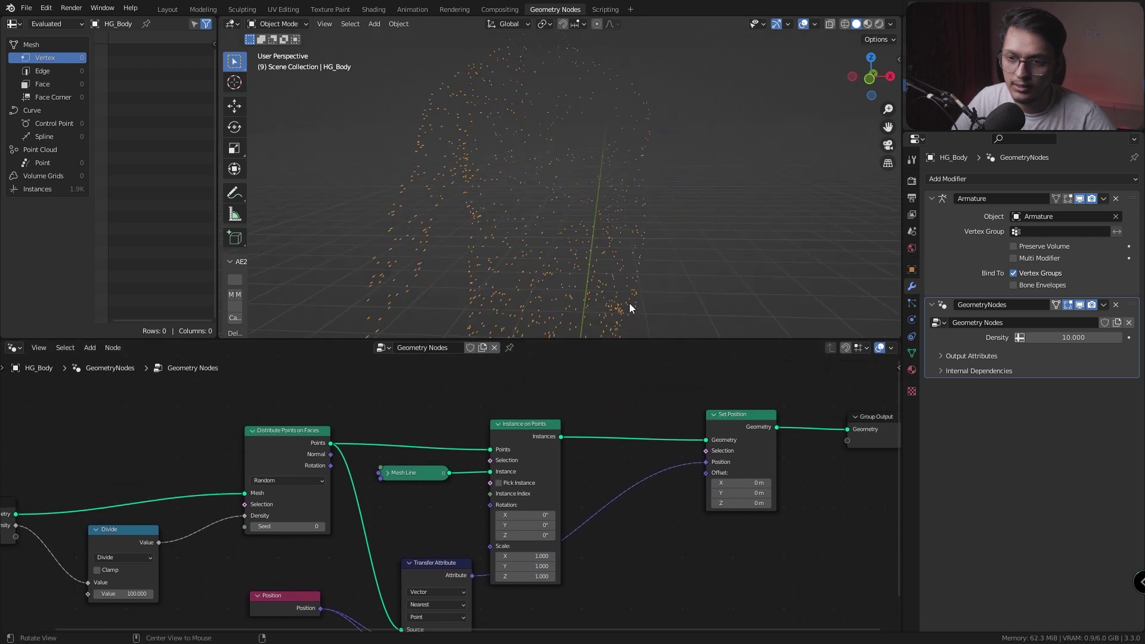
# Insert a Realize Instances node between Instance on Points and Set Position
pyautogui.hotkey('shift', 'a')
pyautogui.moveTo(625, 416)
pyautogui.moveTo(605, 399)
pyautogui.write('realize')
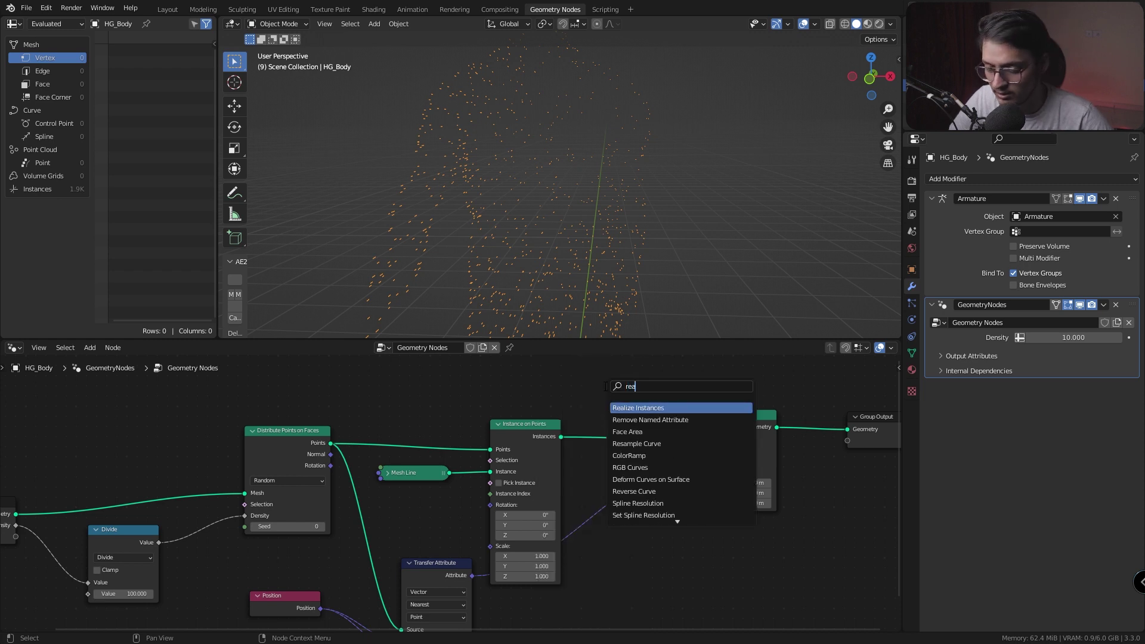
pyautogui.press('Return')
pyautogui.moveTo(569, 244); pyautogui.dragTo(632, 232, button='middle')
# Raise the modifier's Density in stages to about 147 and inspect the lines over the body
pyautogui.moveTo(1067, 338); pyautogui.dragTo(1118, 337)
pyautogui.moveTo(624, 159); pyautogui.dragTo(519, 166, button='middle')
pyautogui.scroll(5, 552, 177)
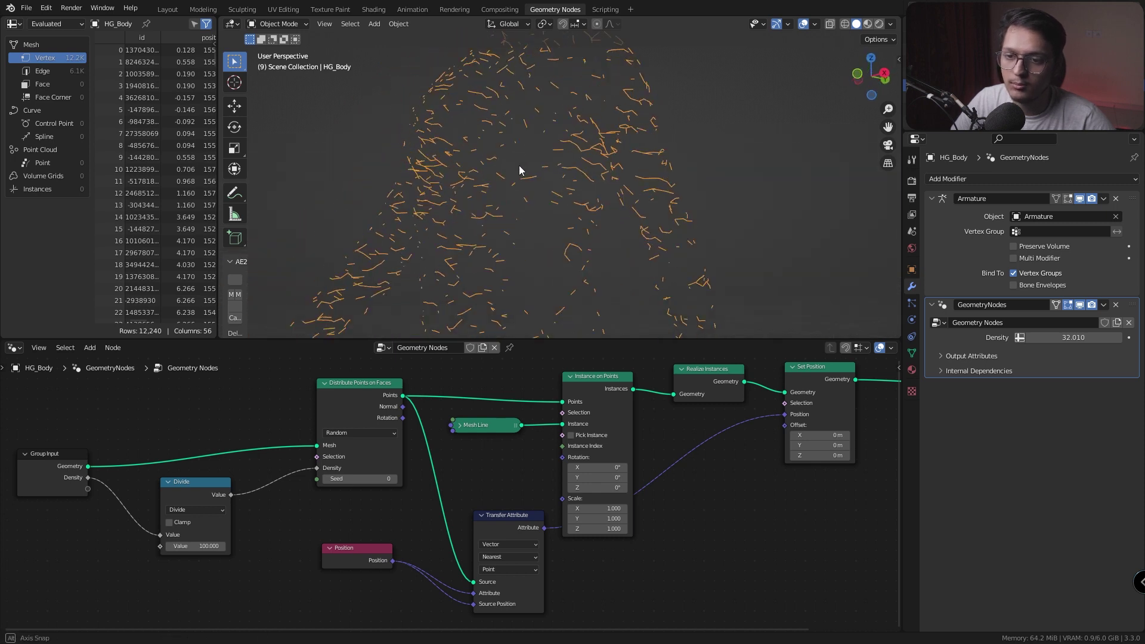
pyautogui.scroll(-5, 519, 167)
pyautogui.moveTo(1074, 337); pyautogui.dragTo(1110, 338)
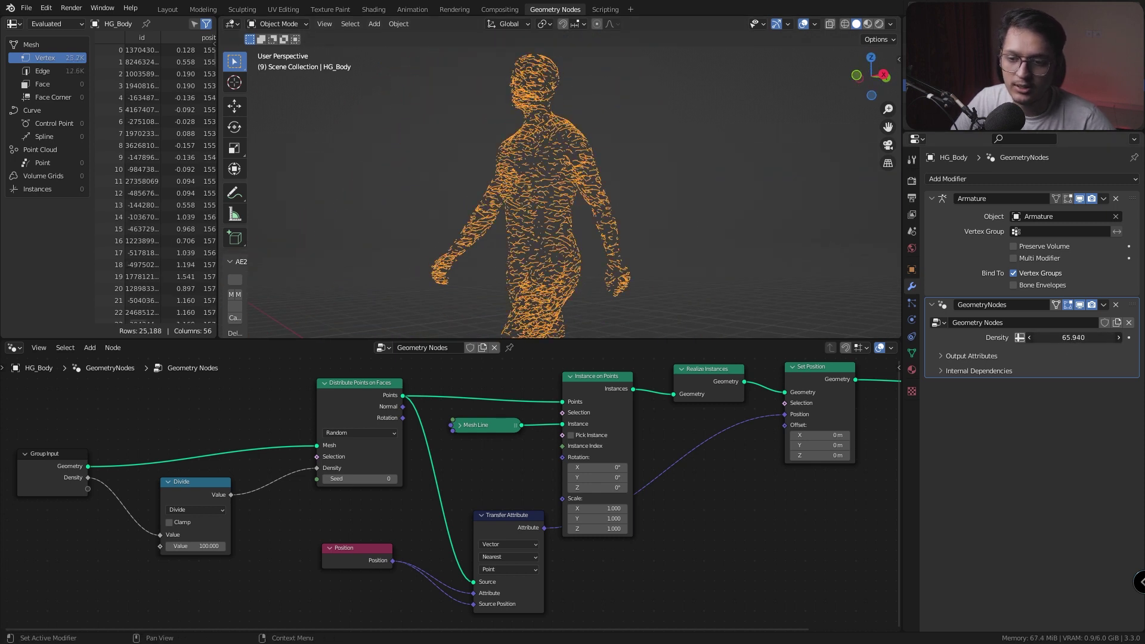
pyautogui.moveTo(513, 226); pyautogui.dragTo(590, 236, button='middle')
pyautogui.scroll(4, 562, 237)
pyautogui.moveTo(1073, 337); pyautogui.dragTo(1111, 338)
pyautogui.moveTo(552, 251); pyautogui.dragTo(620, 240, button='middle')
pyautogui.scroll(-2, 485, 262)
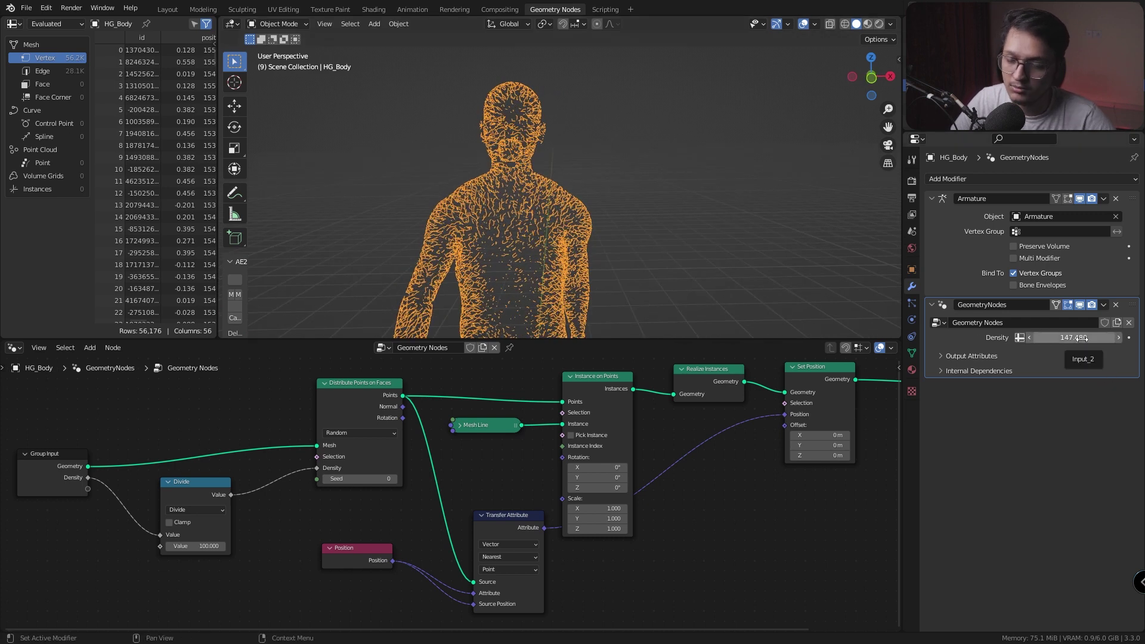
# Set the Density of the geometry nodes modifier to 5
pyautogui.click(1082, 338)
pyautogui.write('5')
pyautogui.press('Return')
# Make room beside the Position node and insert an Add Vector Math node between it and the Source Position input of Transfer Attribute
pyautogui.moveTo(516, 446); pyautogui.dragTo(501, 410, button='middle')
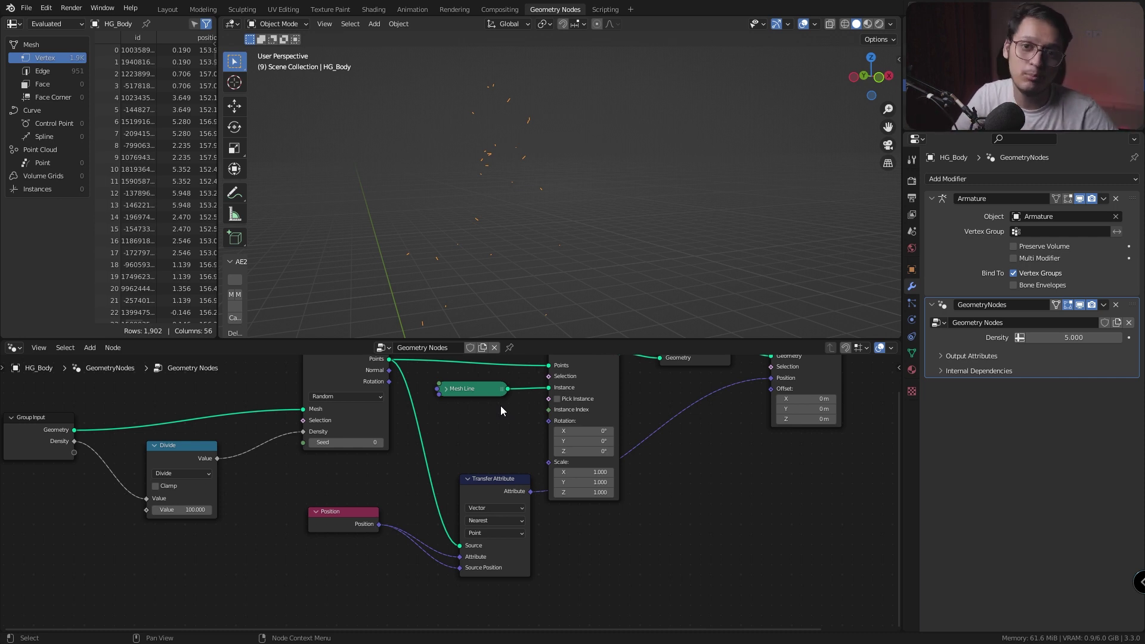
pyautogui.moveTo(340, 523); pyautogui.dragTo(340, 554)
pyautogui.moveTo(389, 521); pyautogui.dragTo(395, 447, button='middle')
pyautogui.moveTo(363, 486); pyautogui.dragTo(336, 486)
pyautogui.hotkey('shift', 'a')
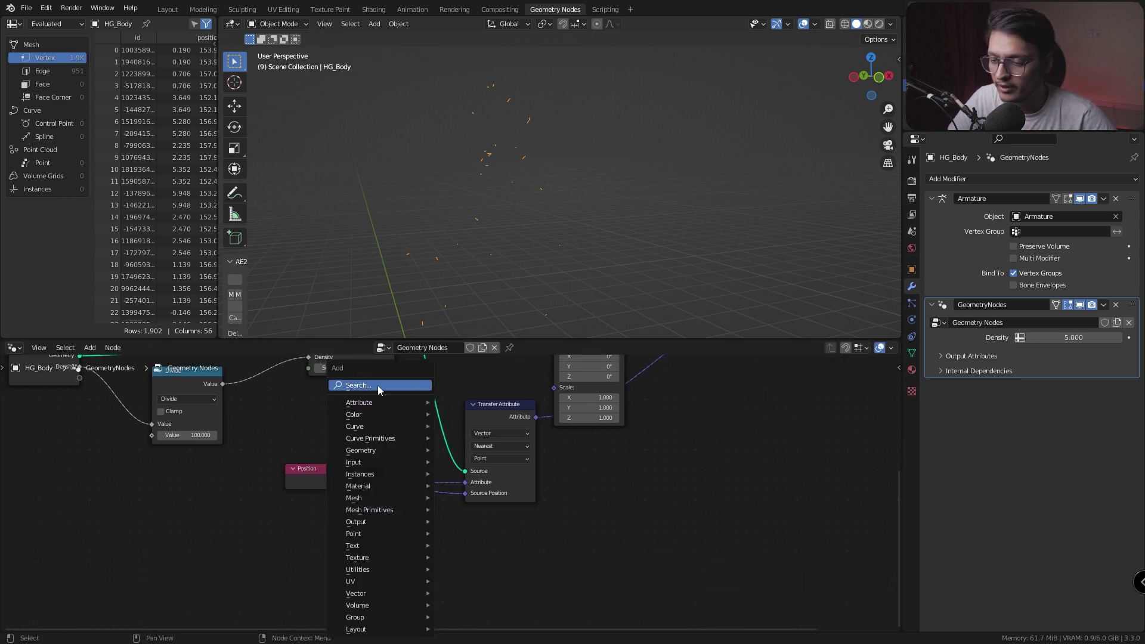
pyautogui.click(377, 386)
pyautogui.write('va')
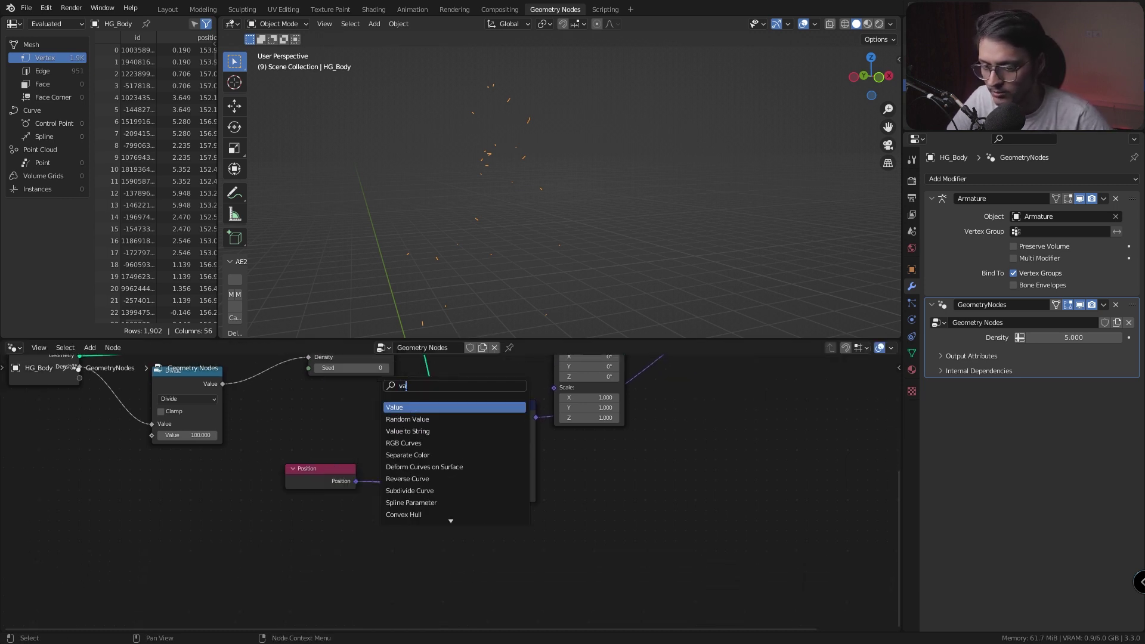
pyautogui.write('e')
pyautogui.click(415, 423)
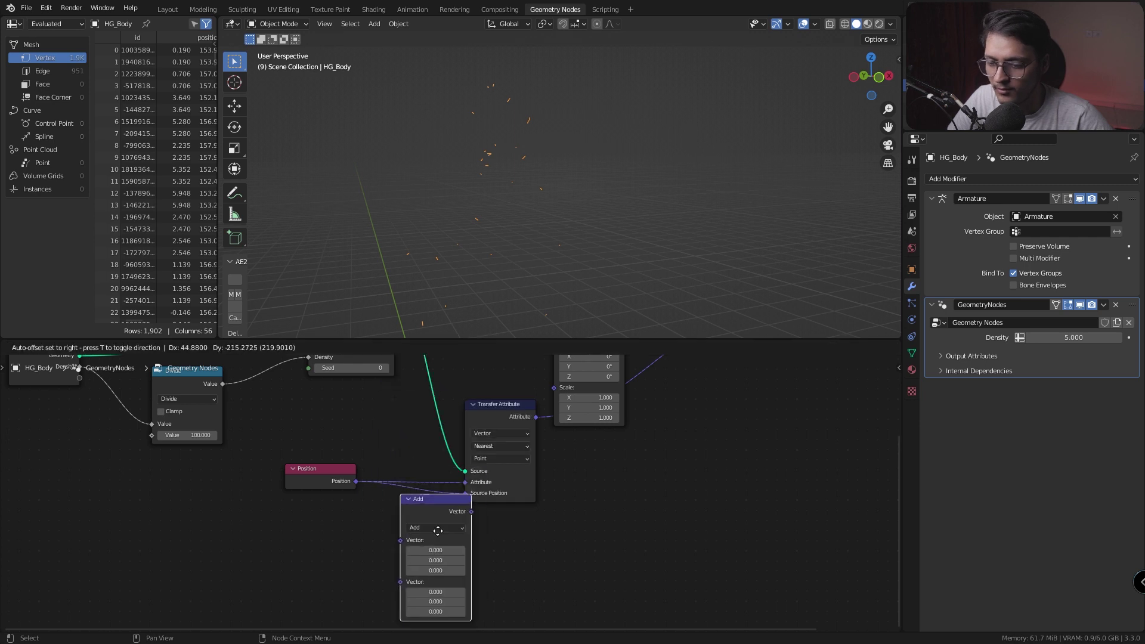
pyautogui.click(433, 528)
pyautogui.moveTo(507, 542); pyautogui.dragTo(539, 529, button='middle')
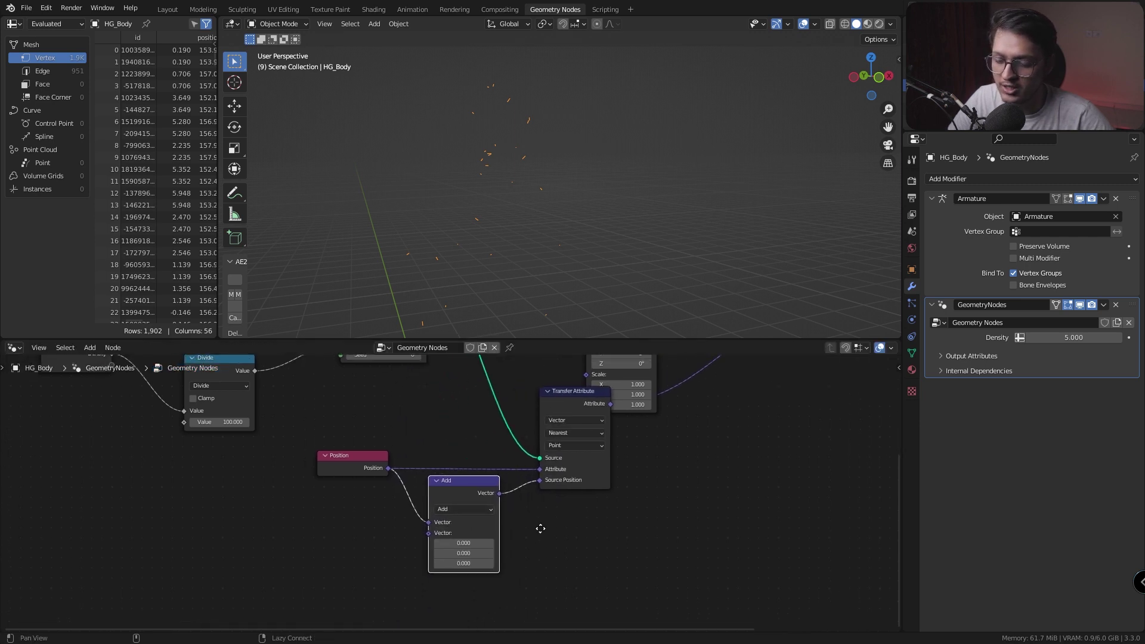
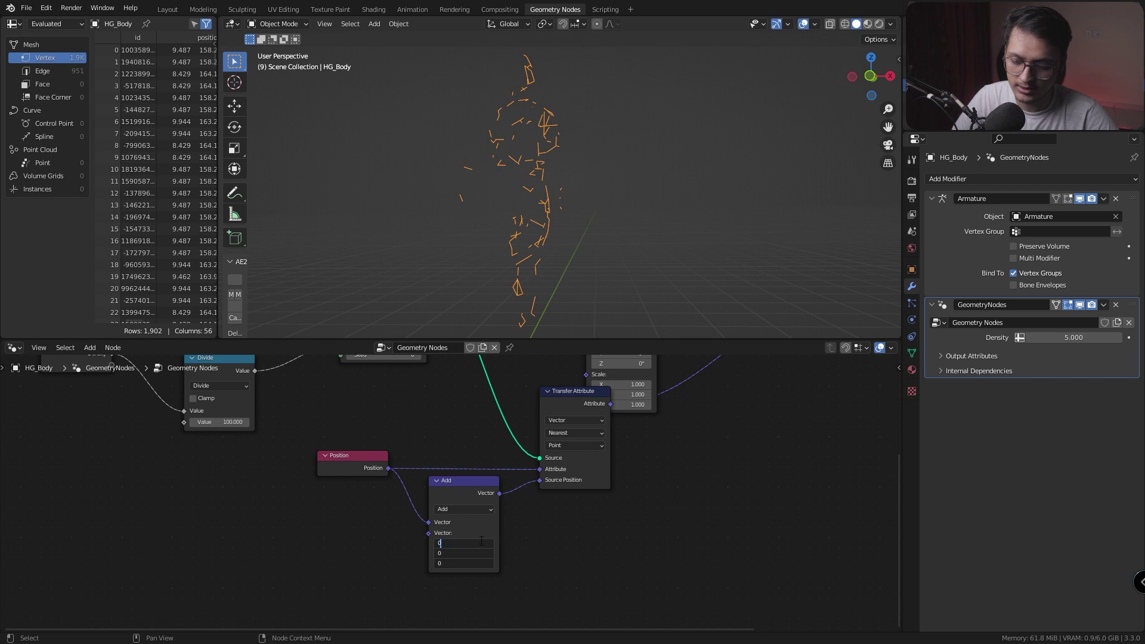
# Add a vector Random Value node feeding the second Vector input of the Add node
pyautogui.moveTo(429, 533); pyautogui.dragTo(281, 495)
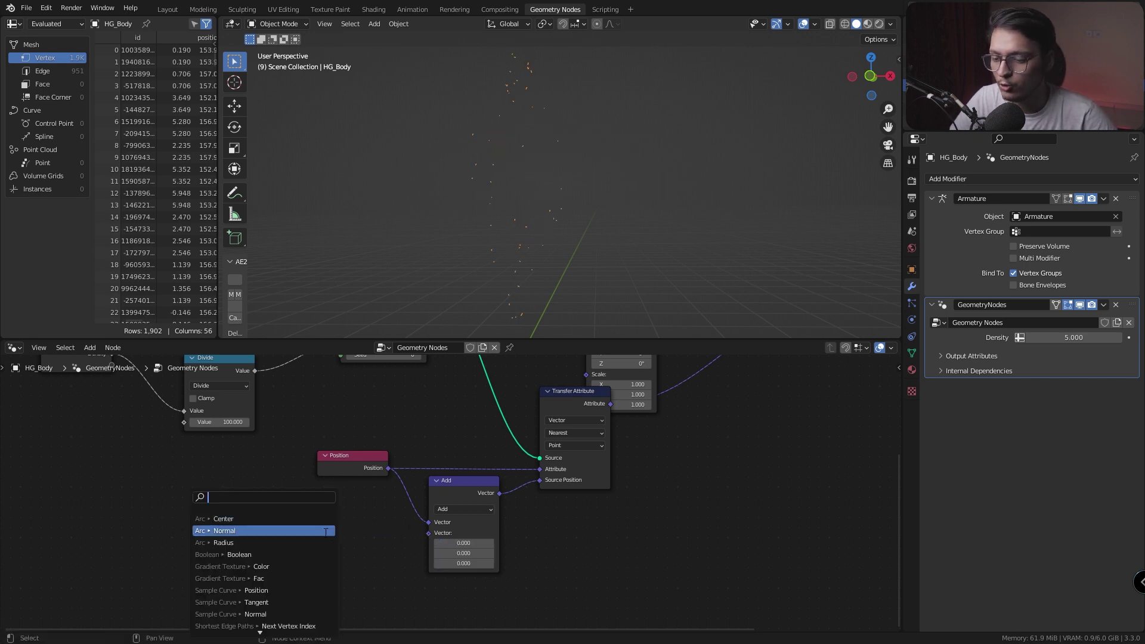
pyautogui.write('rand')
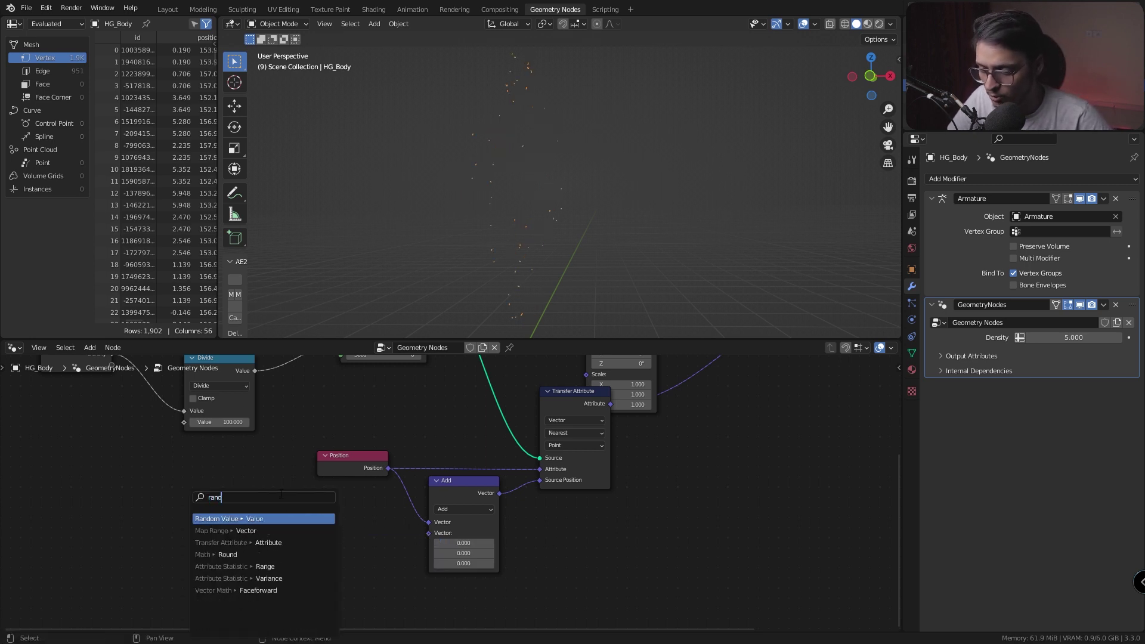
pyautogui.click(289, 518)
pyautogui.click(271, 530)
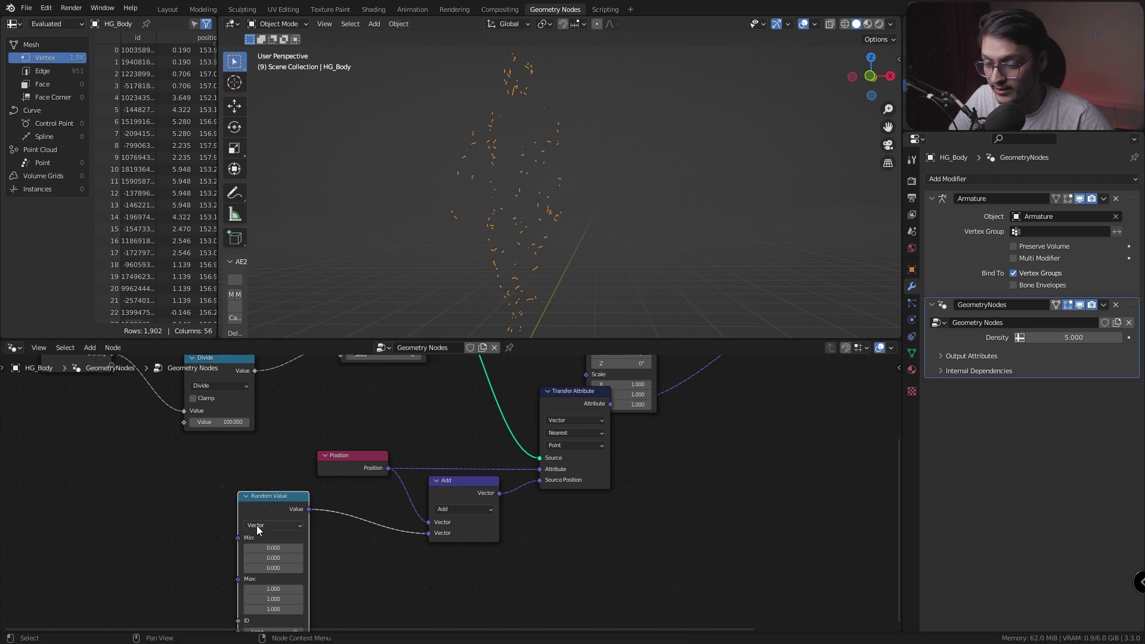
# Expose Random Value's Min as a Group Input value and link it to both Min and Max, spacing out the nodes
pyautogui.moveTo(269, 527); pyautogui.dragTo(324, 523, button='middle')
pyautogui.moveTo(219, 503); pyautogui.dragTo(327, 489, button='middle')
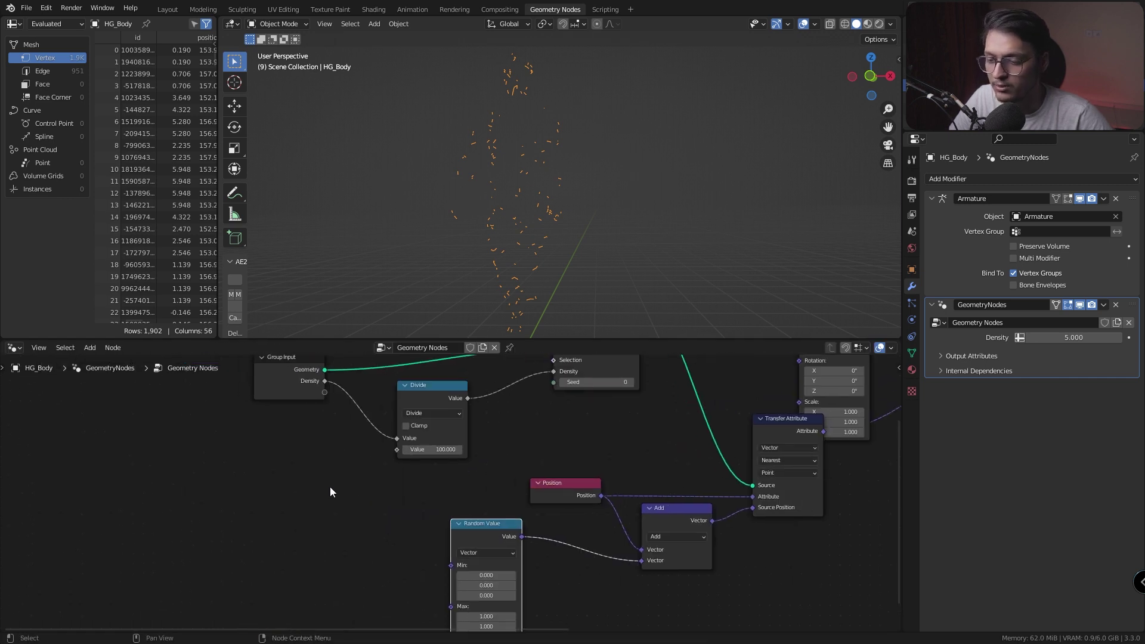
pyautogui.scroll(-1, 327, 495)
pyautogui.moveTo(640, 523); pyautogui.dragTo(642, 522)
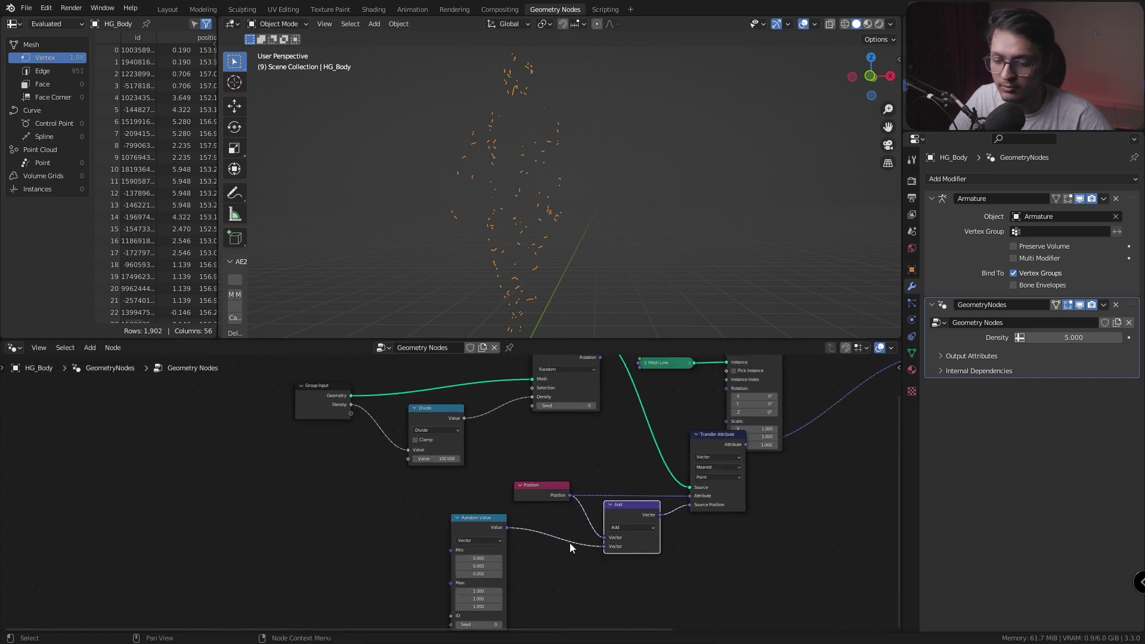
pyautogui.moveTo(451, 550)
pyautogui.mouseDown()
pyautogui.moveTo(355, 417)
pyautogui.moveTo(280, 425)
pyautogui.moveTo(451, 561)
pyautogui.mouseUp()
pyautogui.moveTo(286, 427); pyautogui.dragTo(265, 452)
# Insert a Vector Math node between the Group Input's Min output and the Min input of Random Value
pyautogui.hotkey('shift', 'a')
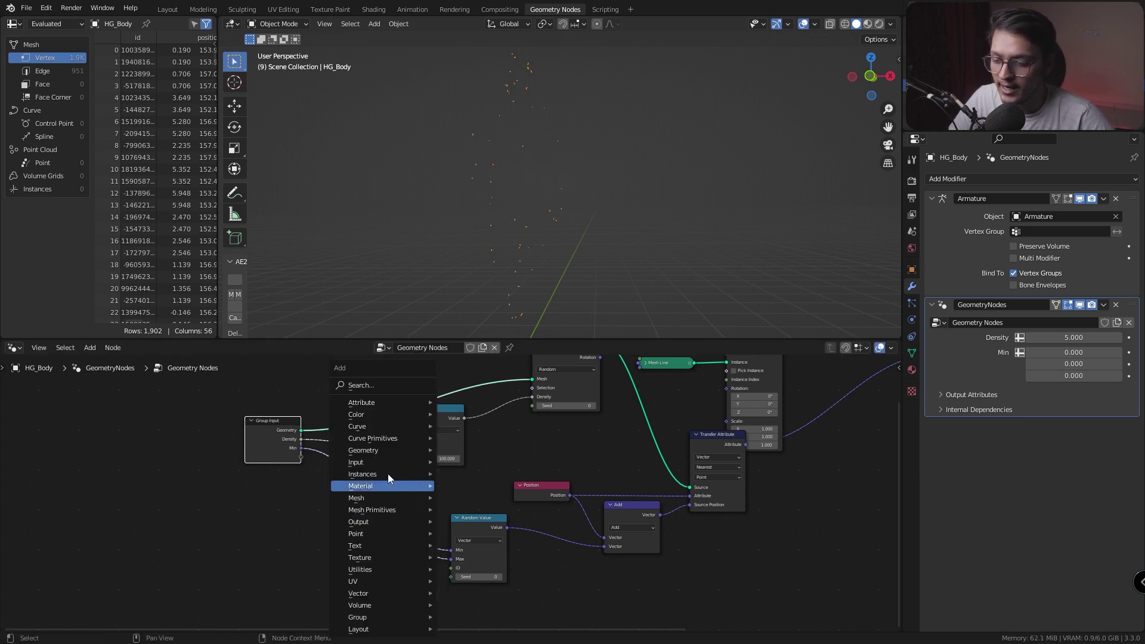
pyautogui.moveTo(381, 594)
pyautogui.click(474, 580)
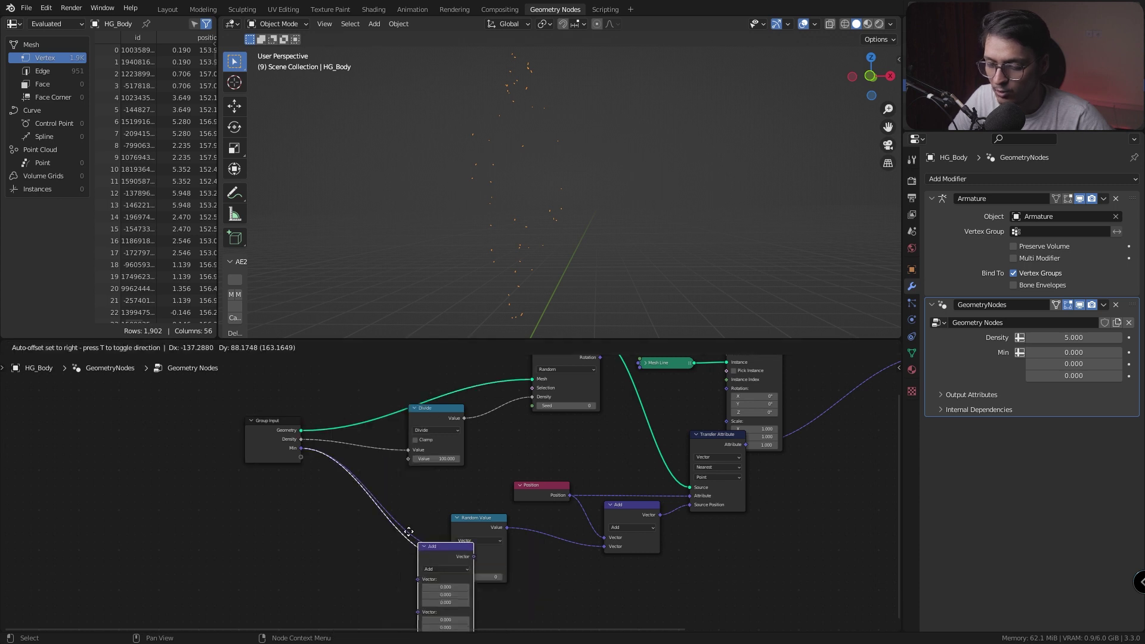
pyautogui.click(420, 513)
pyautogui.moveTo(388, 520); pyautogui.dragTo(356, 529)
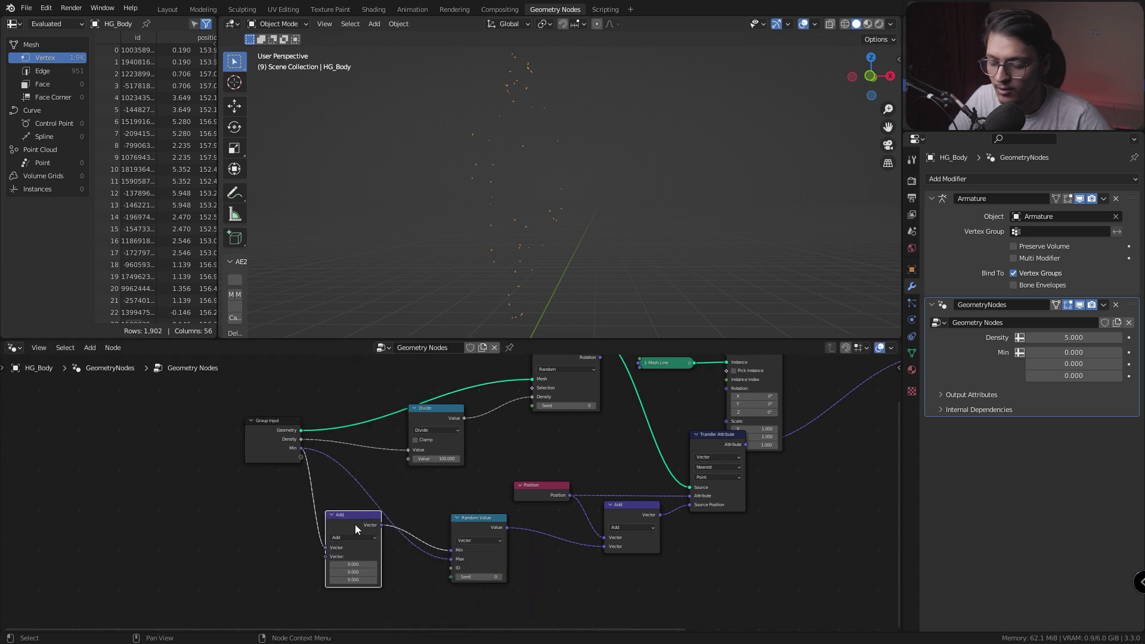
# Set the new vector math node to Multiply with -1 on all three components of its second vector
pyautogui.click(349, 537)
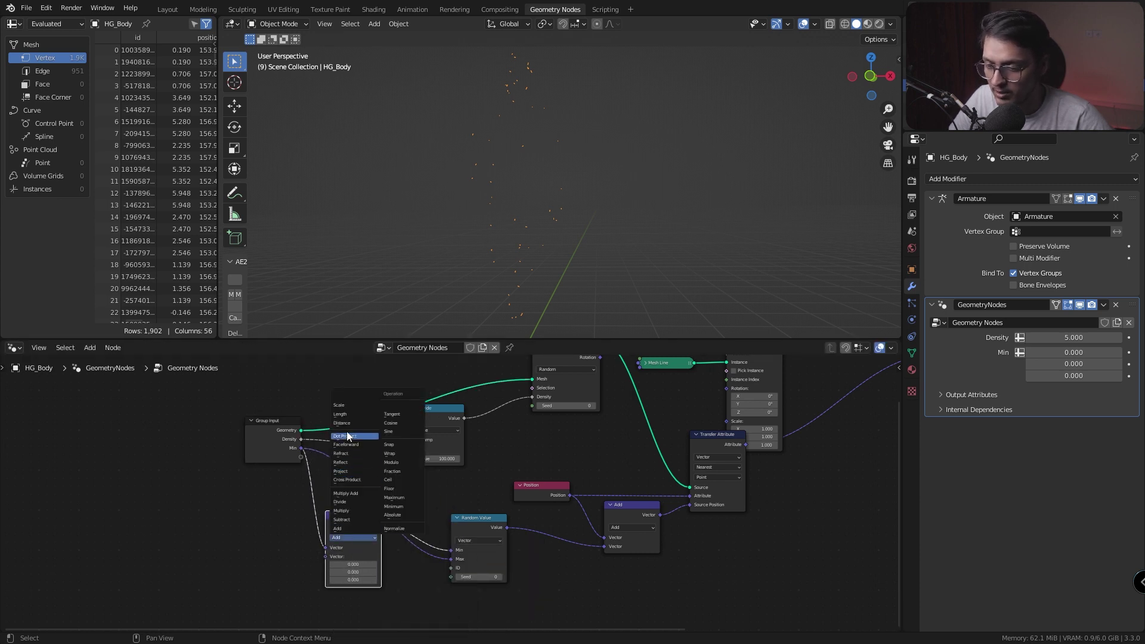
pyautogui.click(350, 514)
pyautogui.doubleClick(351, 565)
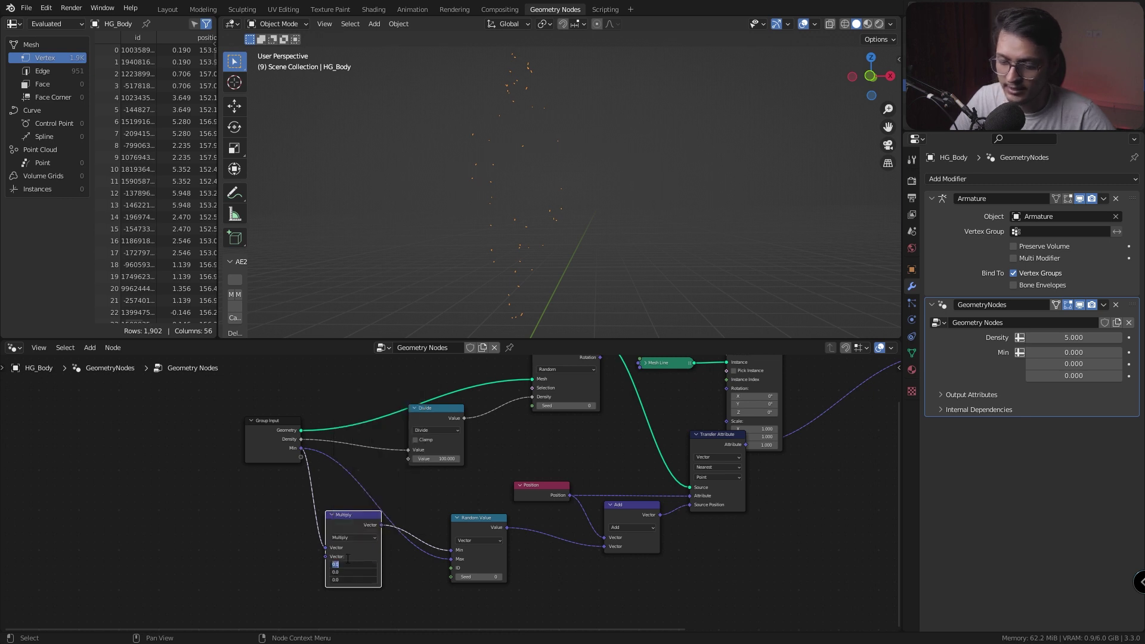
pyautogui.press('BackSpace')
pyautogui.write('-1')
pyautogui.press('Return')
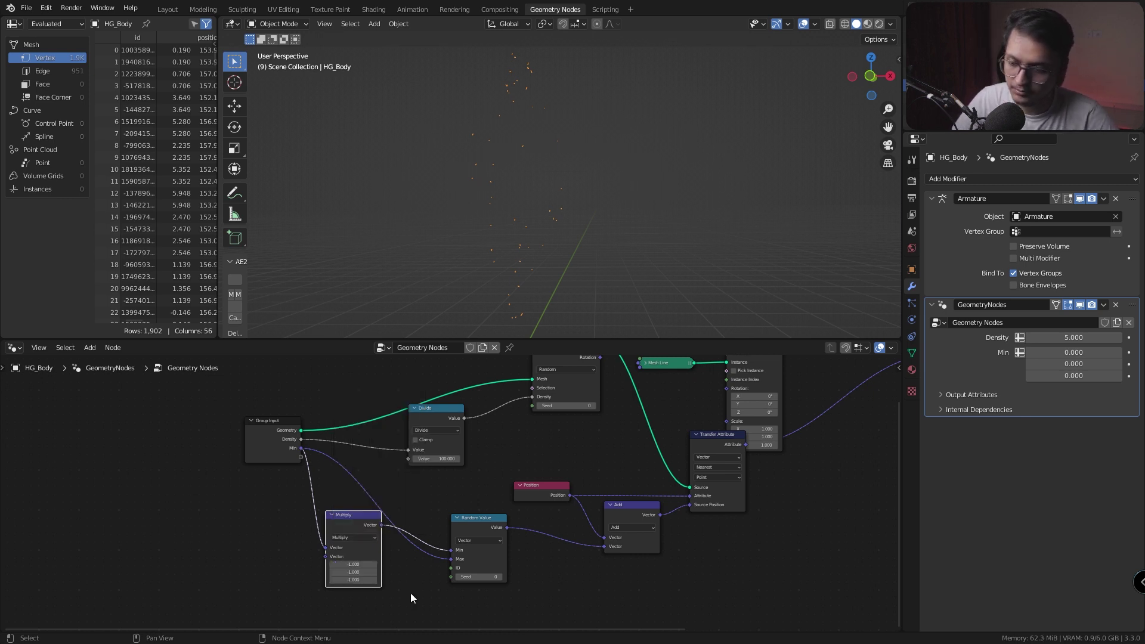
# Set all three Min components of the Geometry Nodes modifier to 1
pyautogui.moveTo(1072, 353); pyautogui.dragTo(1072, 377)
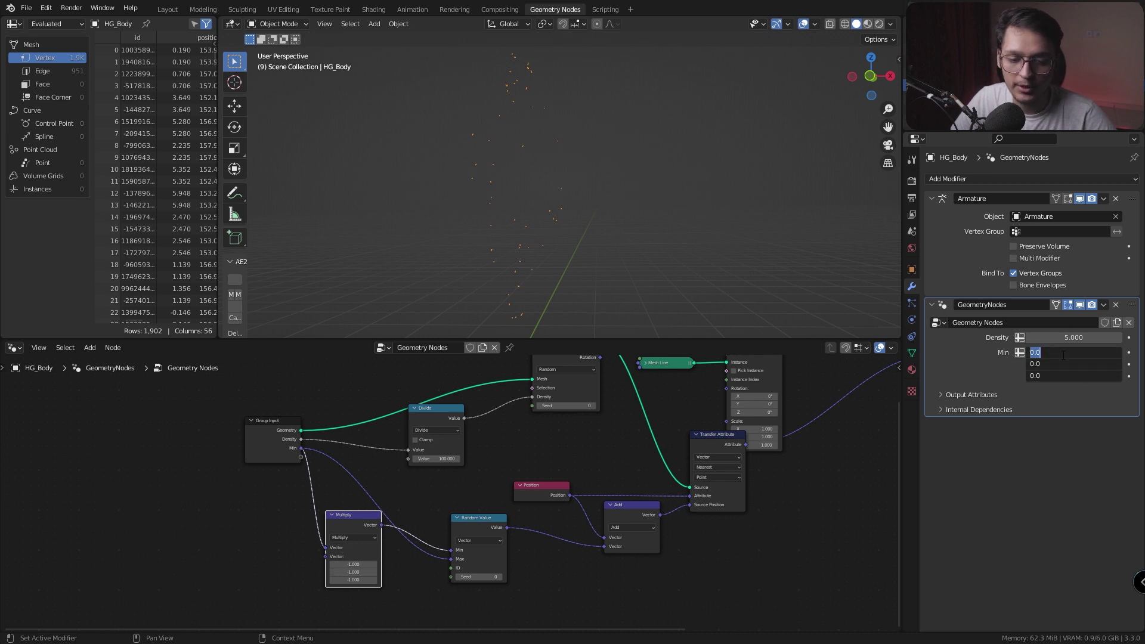
pyautogui.write('1')
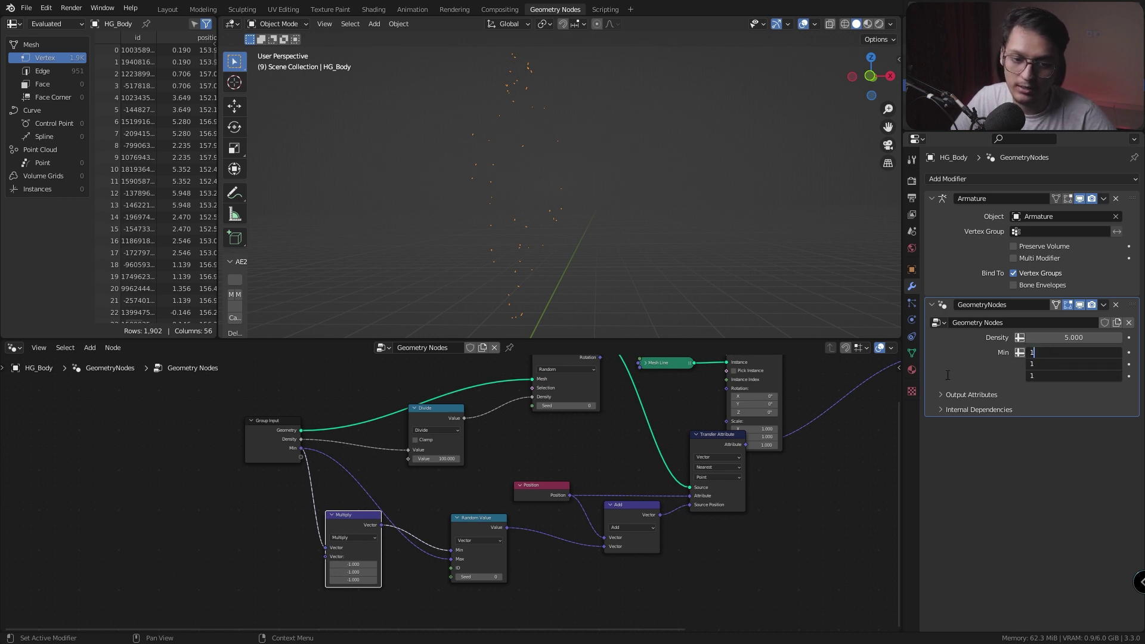
pyautogui.press('Return')
# Nudge the Multiply and Random Value nodes and move Transfer Attribute clear of the Instance on Points node
pyautogui.moveTo(360, 547); pyautogui.dragTo(356, 543)
pyautogui.moveTo(470, 543); pyautogui.dragTo(464, 540)
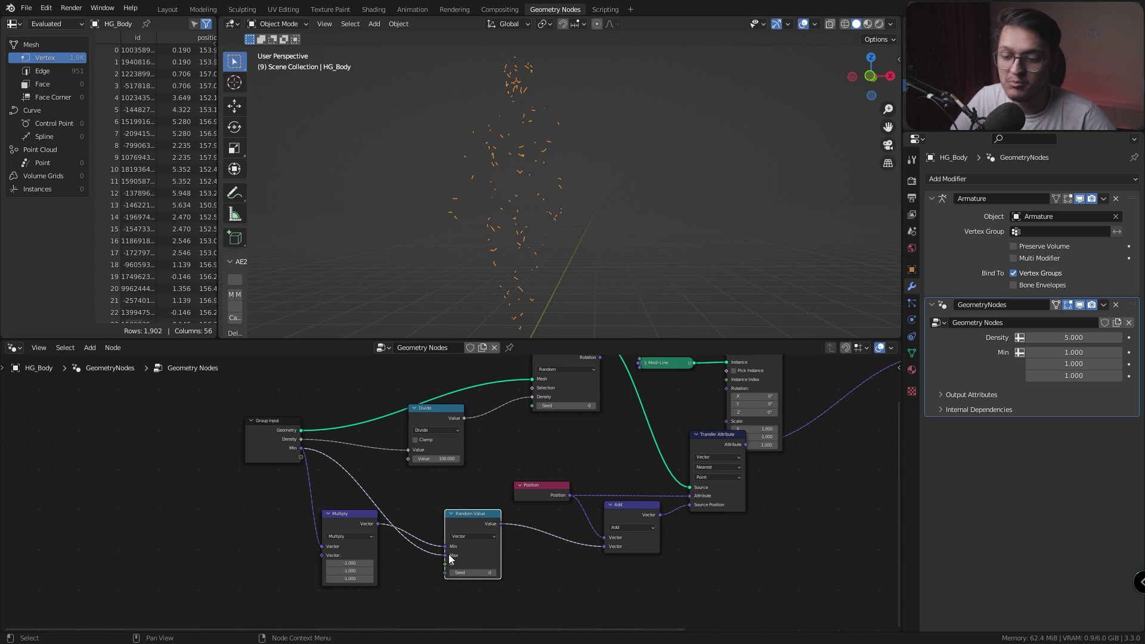
pyautogui.moveTo(514, 560); pyautogui.dragTo(475, 557, button='middle')
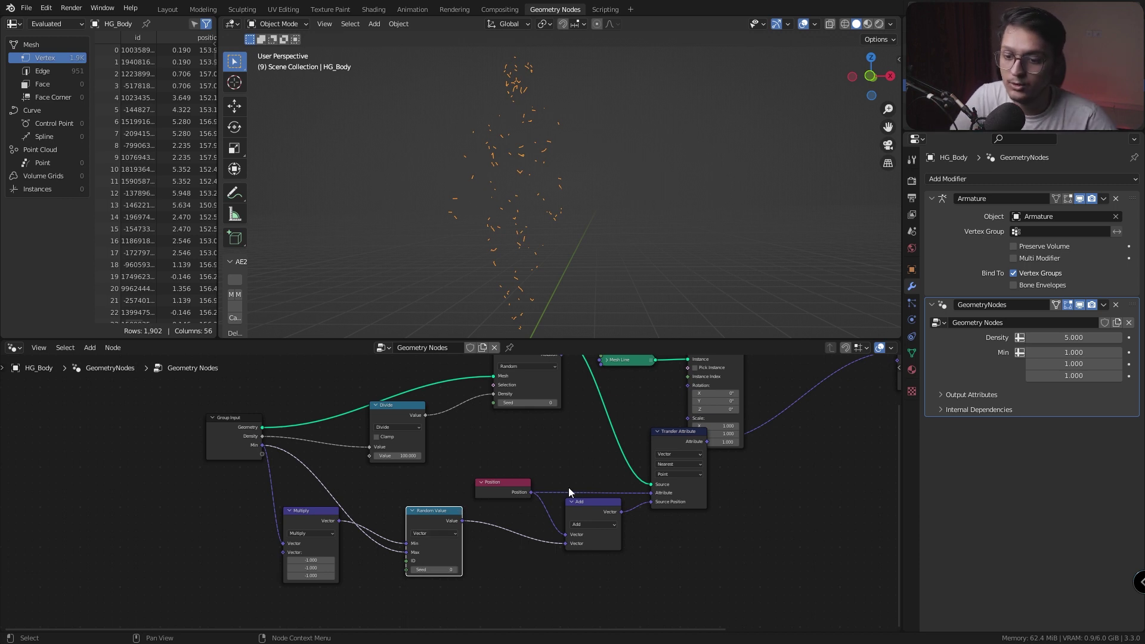
pyautogui.moveTo(585, 445); pyautogui.dragTo(518, 503, button='middle')
pyautogui.moveTo(621, 489); pyautogui.dragTo(696, 513)
pyautogui.moveTo(726, 452); pyautogui.dragTo(657, 432, button='middle')
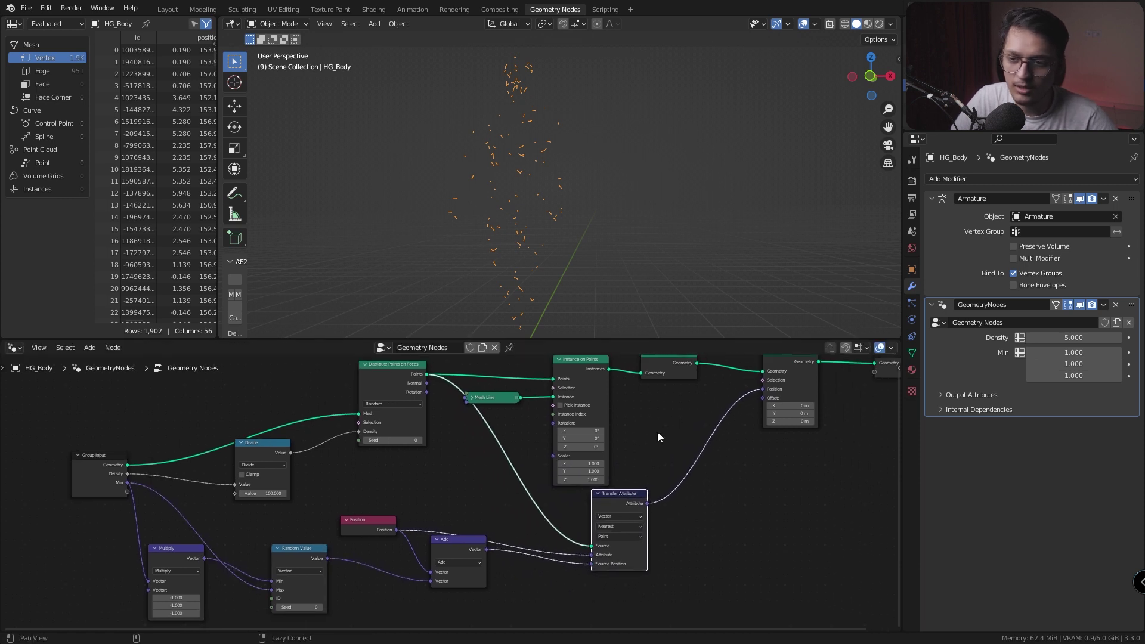
# Raise the modifier's Density to 29.680
pyautogui.click(1059, 338)
pyautogui.moveTo(1059, 338); pyautogui.dragTo(1121, 338)
pyautogui.moveTo(588, 180); pyautogui.dragTo(524, 191, button='middle')
pyautogui.keyDown('alt'); pyautogui.moveTo(524, 191); pyautogui.dragTo(508, 190); pyautogui.keyUp('alt')
pyautogui.scroll(3, 574, 214)
pyautogui.keyDown('alt'); pyautogui.moveTo(574, 216); pyautogui.dragTo(508, 224); pyautogui.keyUp('alt')
pyautogui.moveTo(508, 225); pyautogui.dragTo(528, 230, button='middle')
# Set all three Min components of the modifier to 8
pyautogui.moveTo(1074, 352)
pyautogui.mouseDown()
pyautogui.moveTo(1109, 352)
pyautogui.moveTo(1099, 374)
pyautogui.moveTo(1083, 363)
pyautogui.mouseUp()
pyautogui.moveTo(1073, 353)
pyautogui.mouseDown()
pyautogui.moveTo(1086, 353)
pyautogui.moveTo(1077, 365)
pyautogui.mouseUp()
pyautogui.moveTo(1072, 375); pyautogui.dragTo(1081, 374)
# Turn the spreadsheet area into a Dope Sheet and play the animation to inspect the moving line network
pyautogui.click(14, 24)
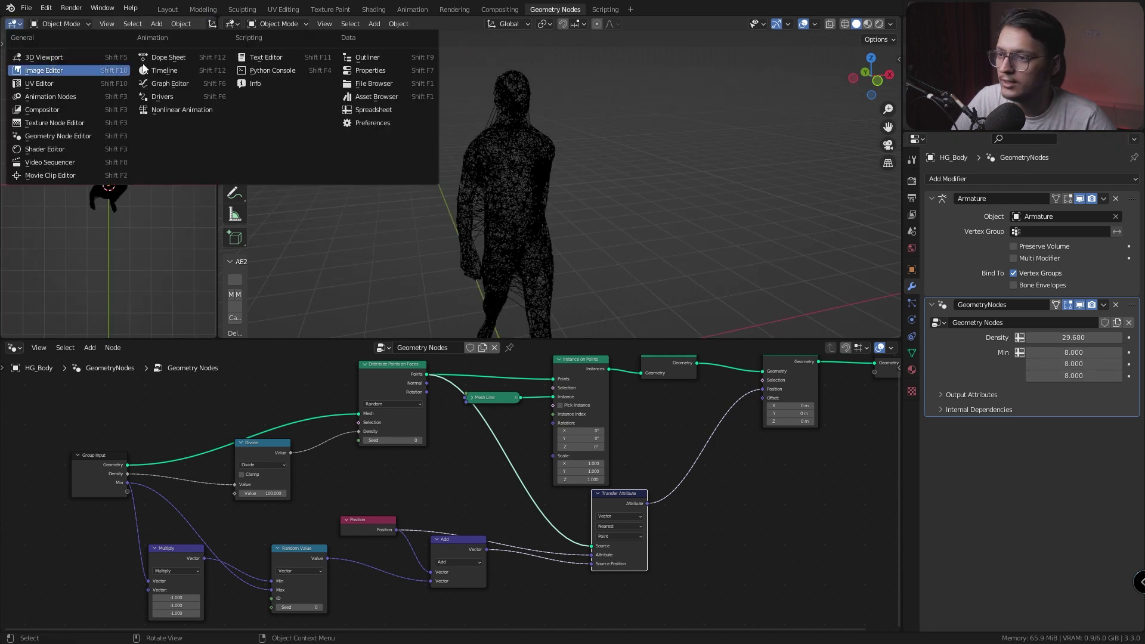
pyautogui.click(157, 58)
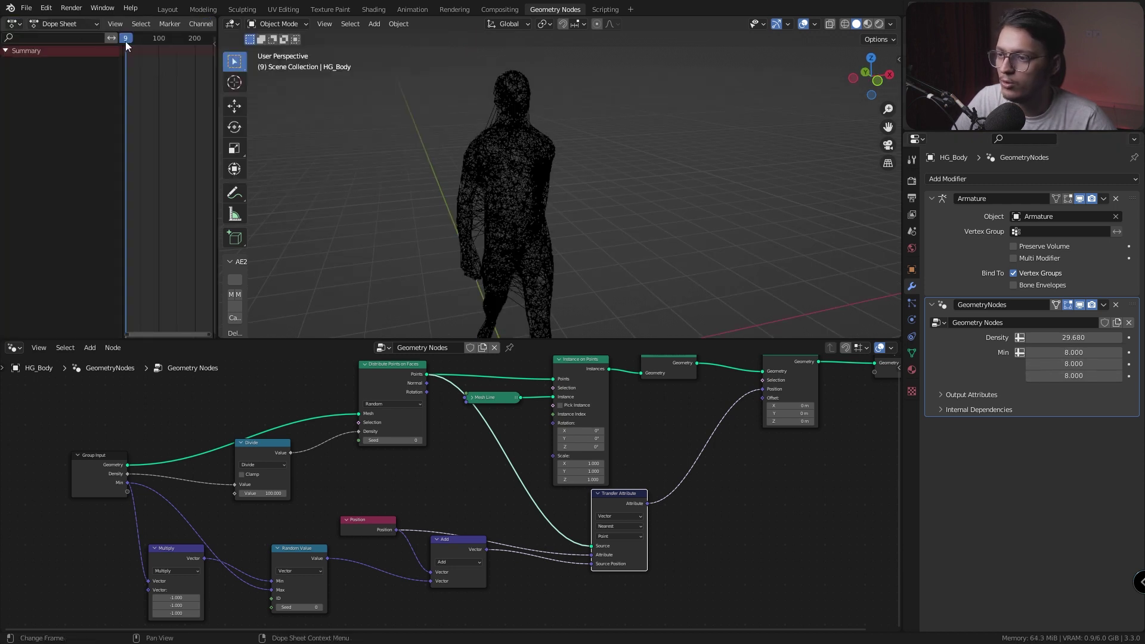
pyautogui.press('space')
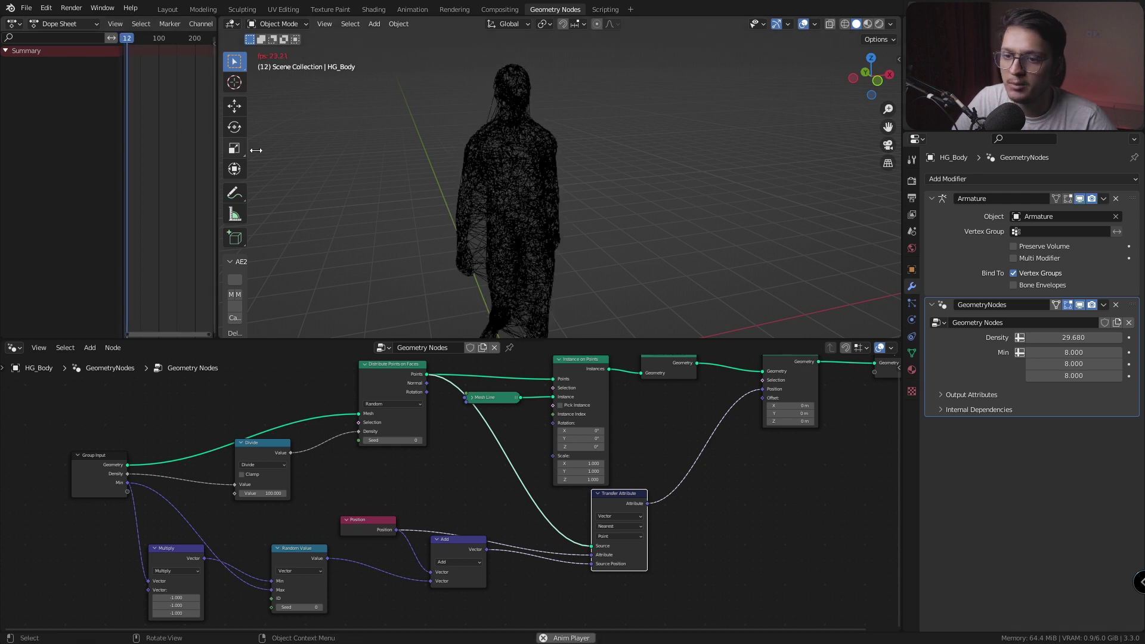
pyautogui.scroll(5, 496, 215)
pyautogui.moveTo(495, 217); pyautogui.dragTo(546, 216, button='middle')
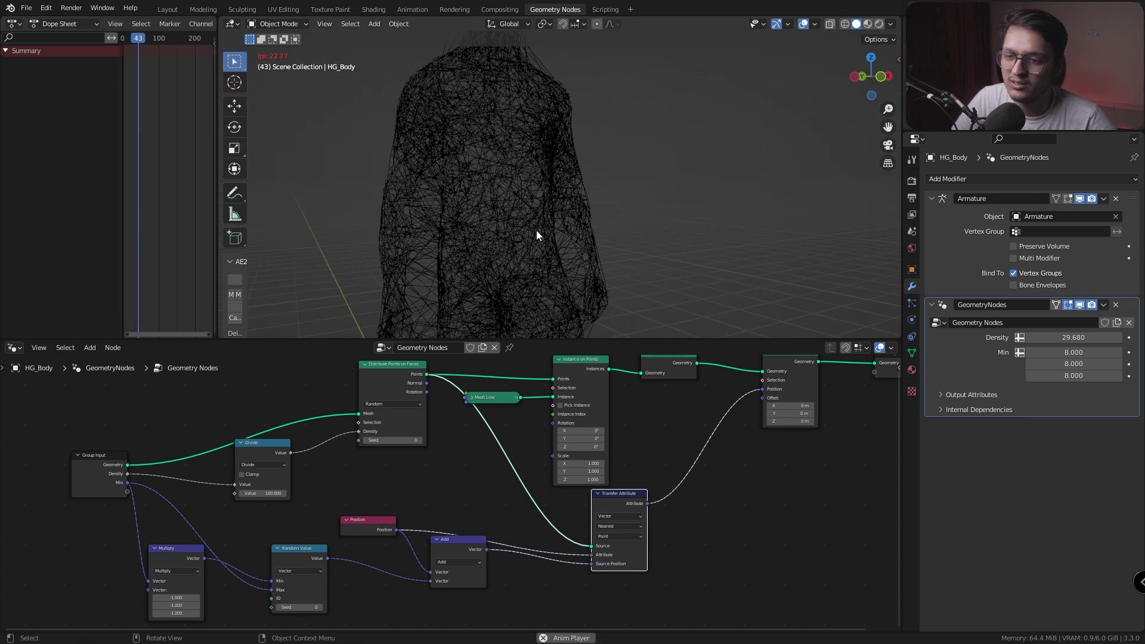
pyautogui.press('Escape')
pyautogui.scroll(-5, 526, 163)
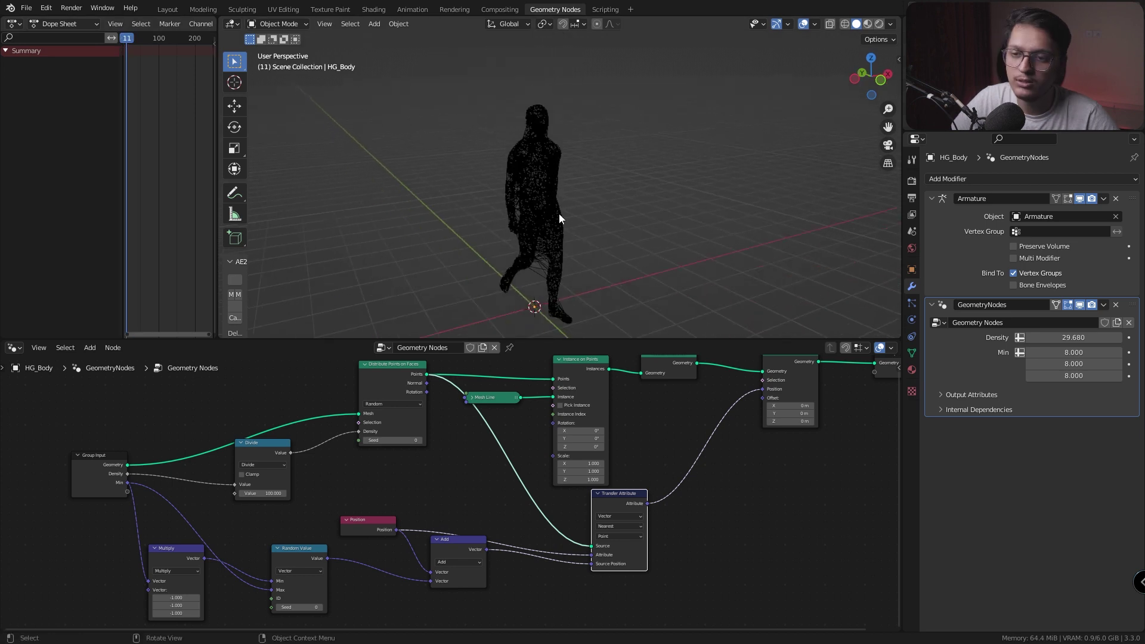
pyautogui.moveTo(560, 216); pyautogui.dragTo(516, 206, button='middle')
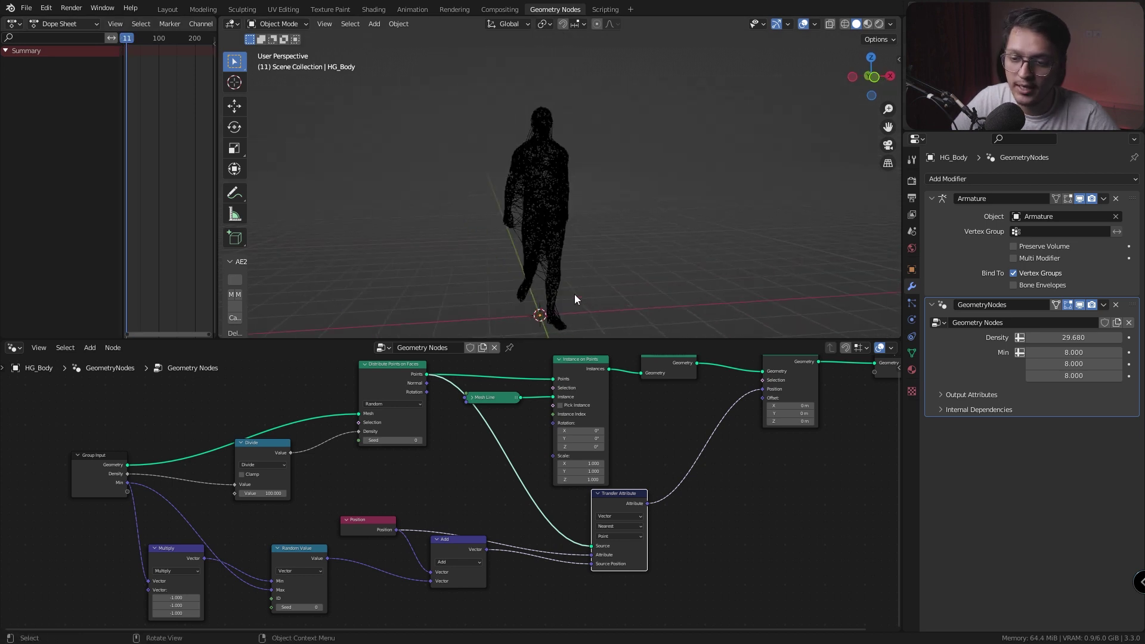
# Try a Min of about 15.1 on all three axes during playback, and restore all components to 8
pyautogui.moveTo(1069, 379); pyautogui.dragTo(1122, 379)
pyautogui.moveTo(552, 282); pyautogui.dragTo(576, 207, button='middle')
pyautogui.press('space')
pyautogui.press('space')
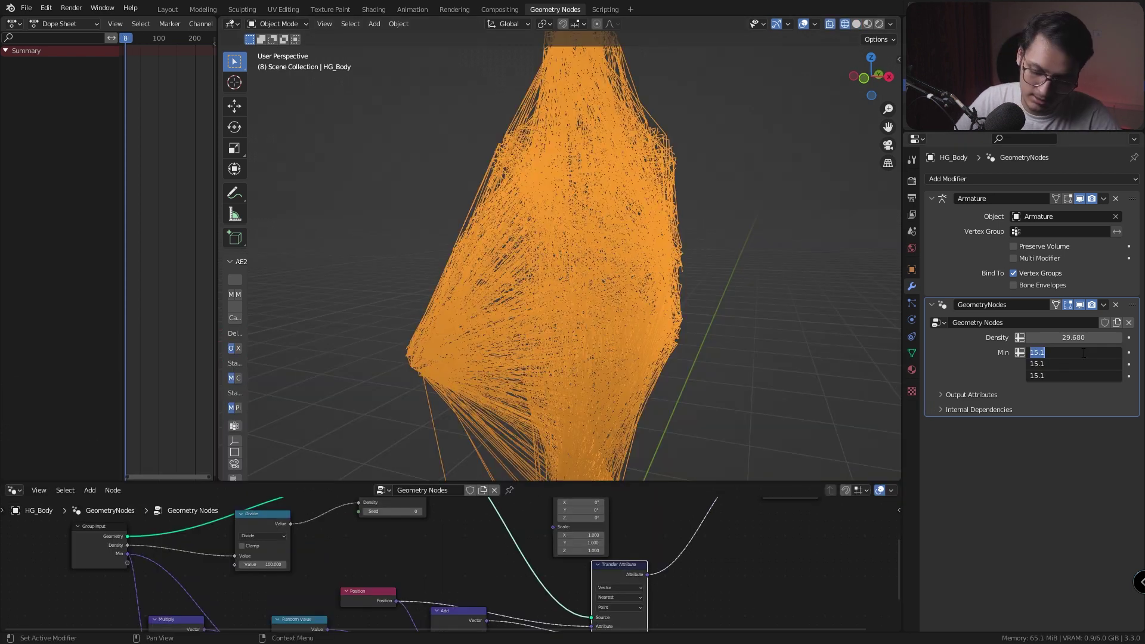
pyautogui.write('8')
pyautogui.press('Return')
pyautogui.click(707, 257)
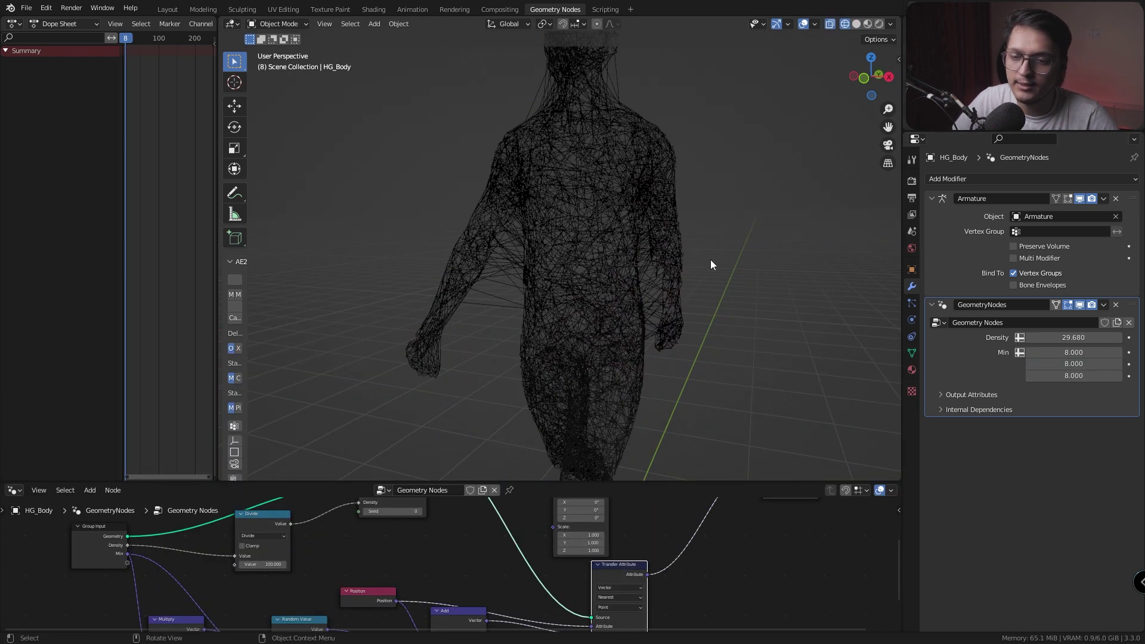
# Enlarge the node editor and move Group Output farther from Set Position to make room for more nodes
pyautogui.scroll(-6, 670, 267)
pyautogui.keyDown('alt'); pyautogui.moveTo(704, 275); pyautogui.dragTo(578, 289); pyautogui.keyUp('alt')
pyautogui.moveTo(578, 289); pyautogui.dragTo(572, 464, button='middle')
pyautogui.moveTo(569, 482); pyautogui.dragTo(573, 365)
pyautogui.moveTo(736, 474); pyautogui.dragTo(461, 536, button='middle')
pyautogui.moveTo(444, 468); pyautogui.dragTo(625, 481)
# Insert a Mesh to Curve node between Set Position and Group Output
pyautogui.hotkey('shift', 'a')
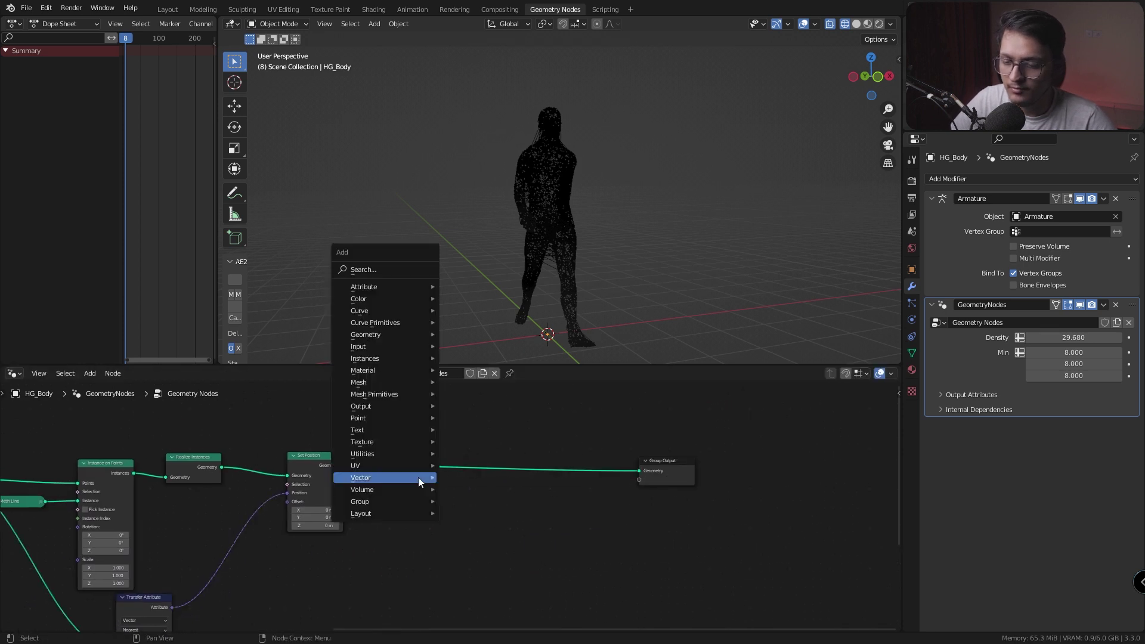
pyautogui.click(383, 270)
pyautogui.write('mesh')
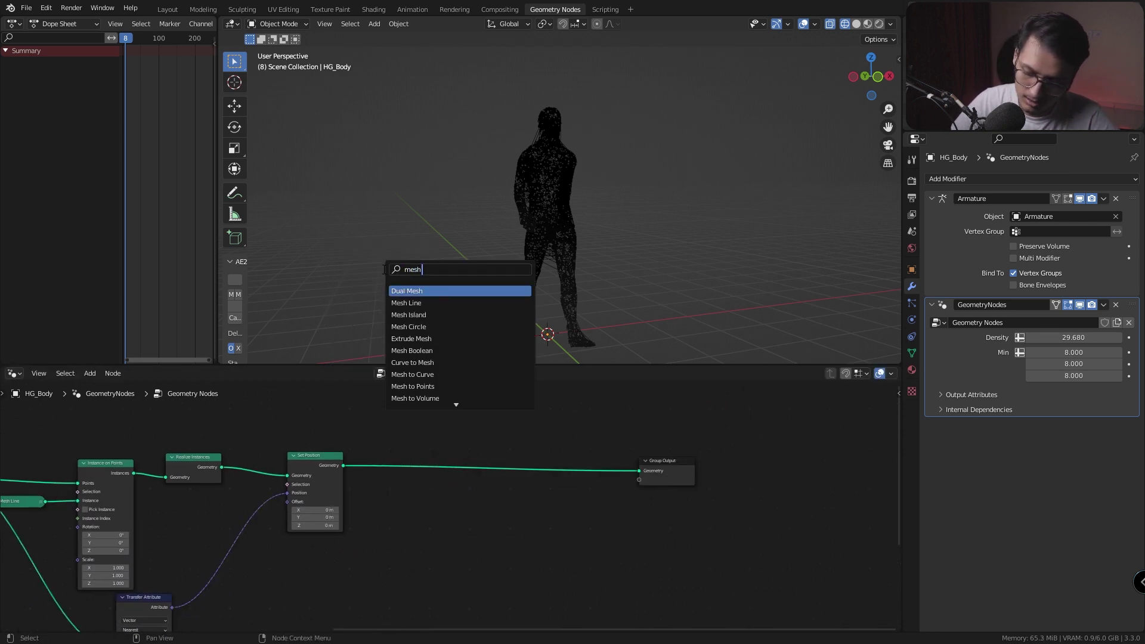
pyautogui.press('Down')
pyautogui.press('Down')
pyautogui.press('Down')
pyautogui.press('Down')
pyautogui.press('Down')
pyautogui.press('Down')
pyautogui.press('Down')
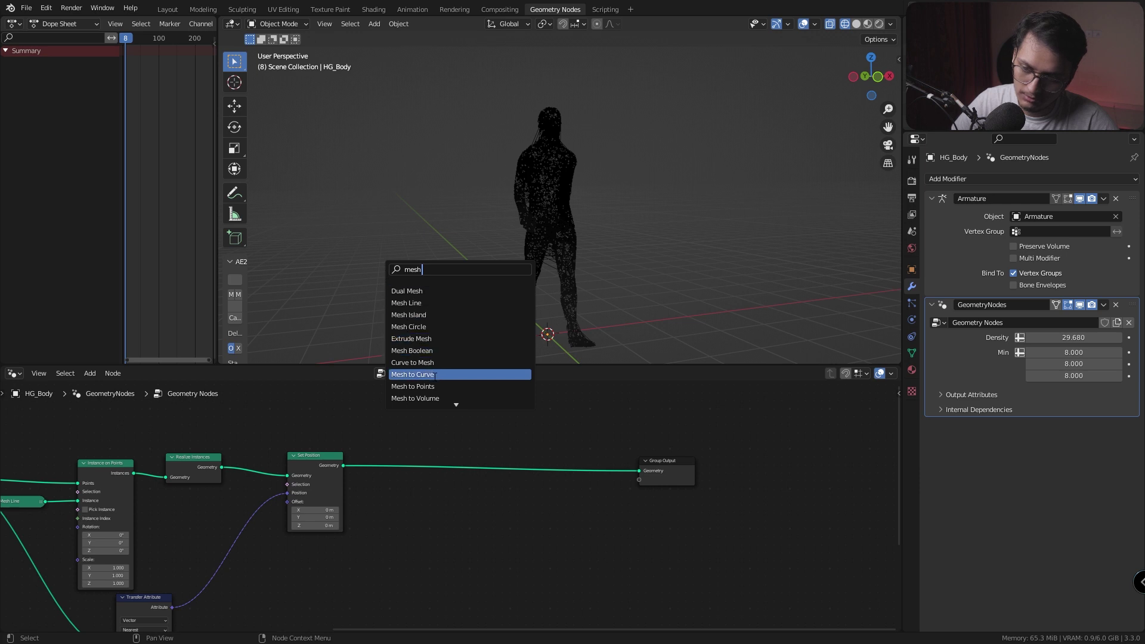
pyautogui.press('Return')
pyautogui.click(429, 548)
pyautogui.click(507, 471)
# Insert a Resample Curve node between Mesh to Curve and Group Output
pyautogui.hotkey('shift', 'a')
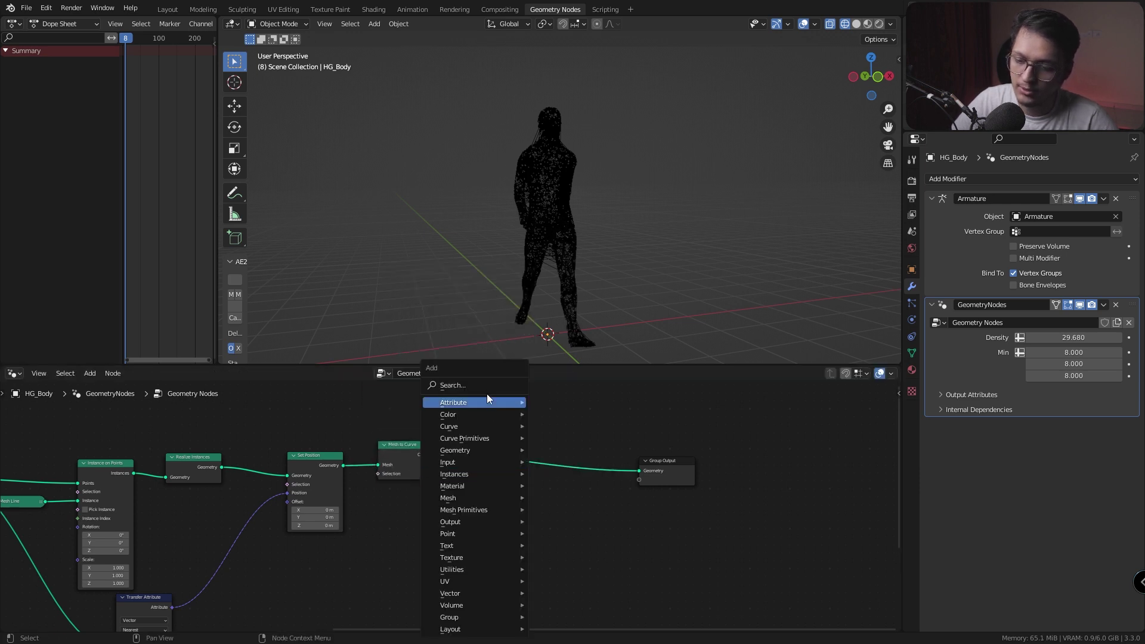
pyautogui.click(487, 386)
pyautogui.write('resa')
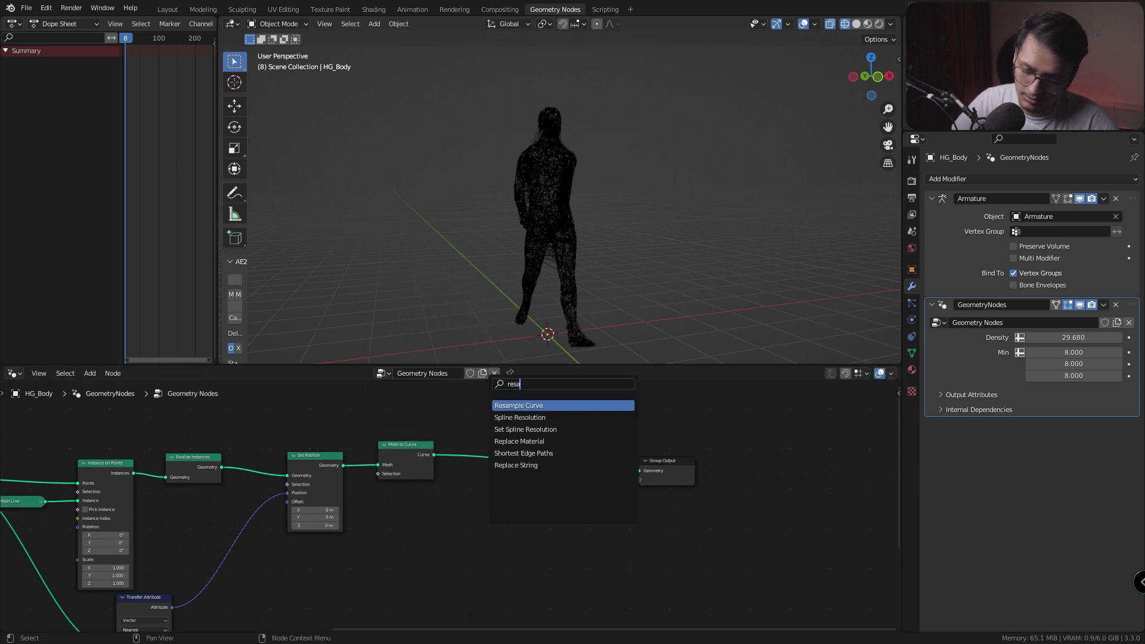
pyautogui.click(531, 406)
pyautogui.click(504, 464)
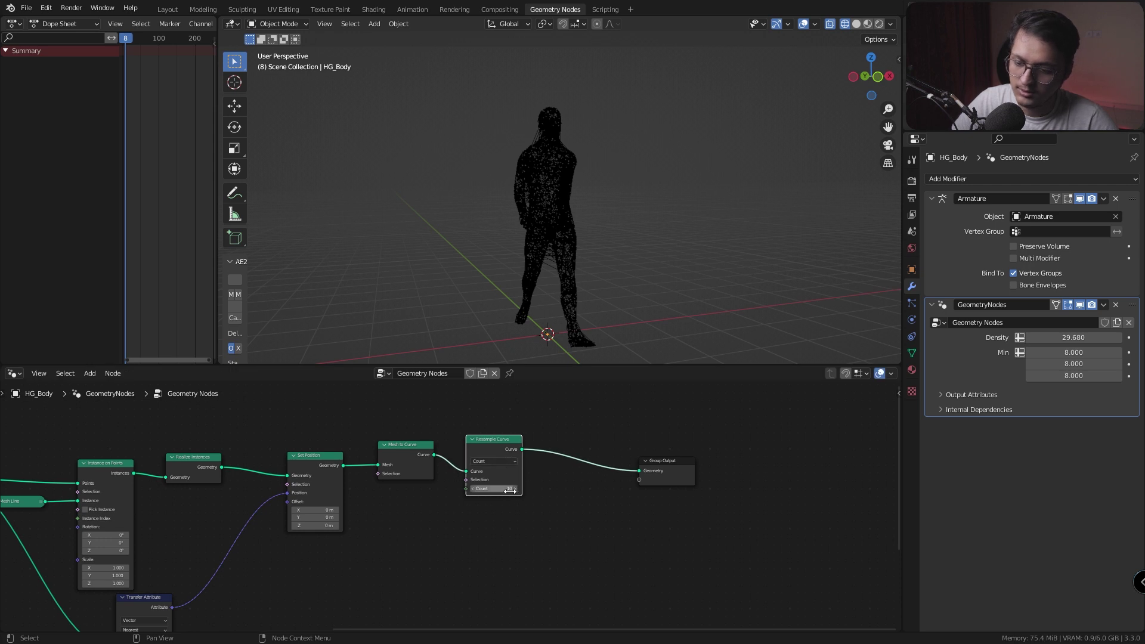
# Move Group Output farther along and insert a Set Spline Type node after Resample Curve
pyautogui.moveTo(680, 475); pyautogui.dragTo(719, 464)
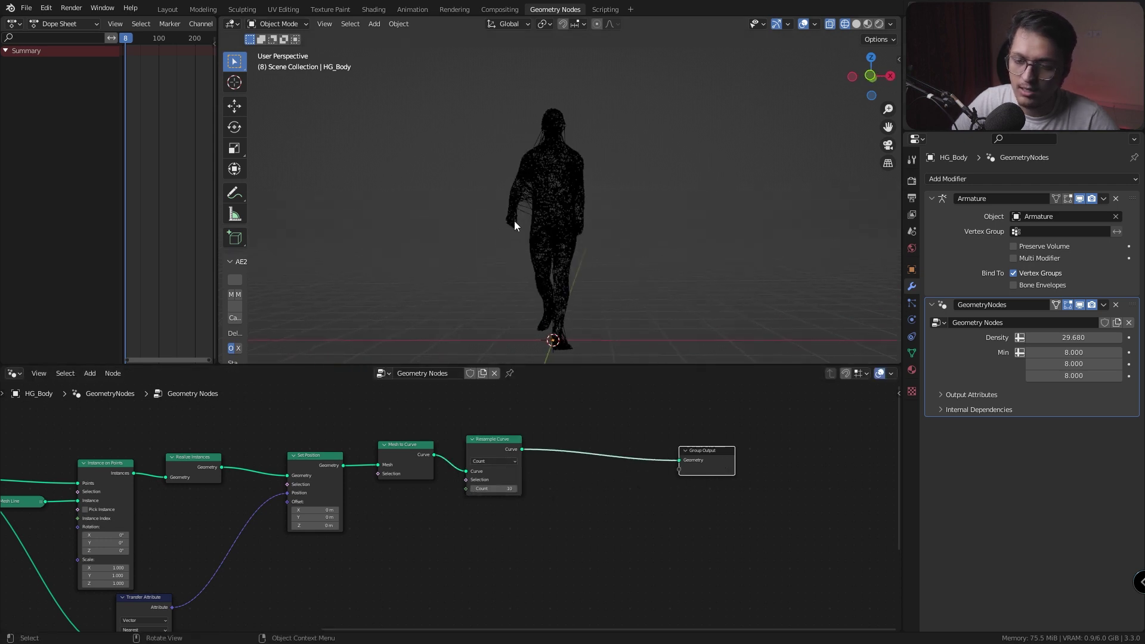
pyautogui.scroll(6, 529, 237)
pyautogui.hotkey('shift', 'a')
pyautogui.write('se')
pyautogui.write('t s')
pyautogui.press('Down')
pyautogui.press('Up')
pyautogui.press('Return')
pyautogui.click(555, 417)
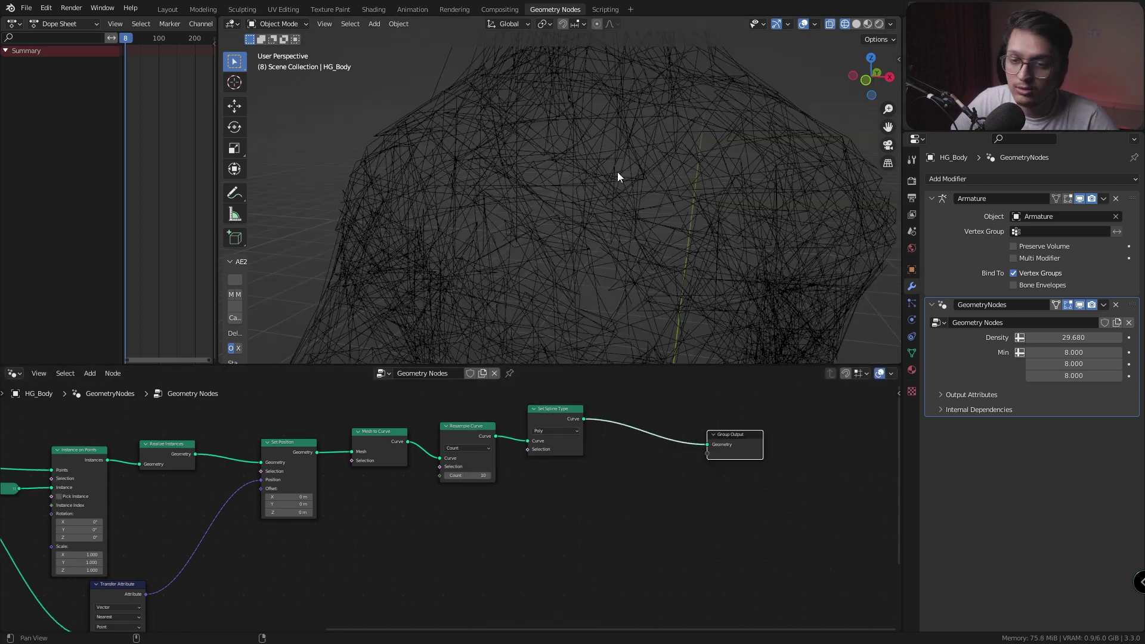
pyautogui.keyDown('shift'); pyautogui.moveTo(617, 172); pyautogui.dragTo(589, 195, button='middle'); pyautogui.keyUp('shift')
pyautogui.moveTo(561, 181); pyautogui.dragTo(593, 193)
pyautogui.moveTo(595, 128); pyautogui.dragTo(622, 136, button='middle')
# Try adding a Set Handle Type node after Set Spline Type and delete it again
pyautogui.click(635, 412)
pyautogui.hotkey('shift', 'a')
pyautogui.write('set h')
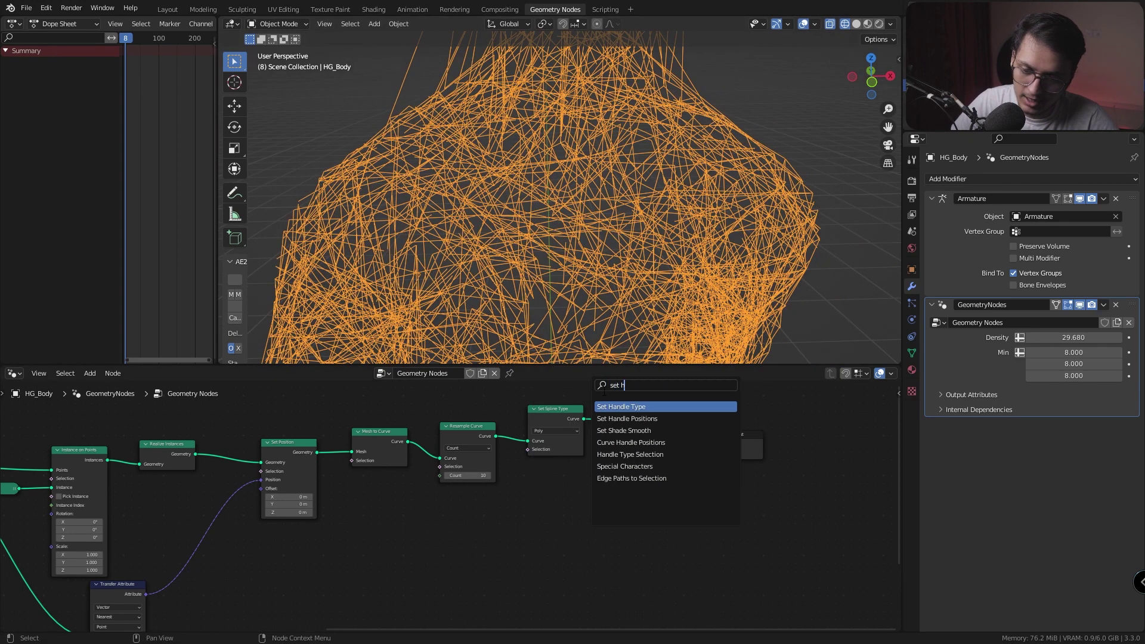
pyautogui.click(633, 407)
pyautogui.click(631, 511)
pyautogui.press('x')
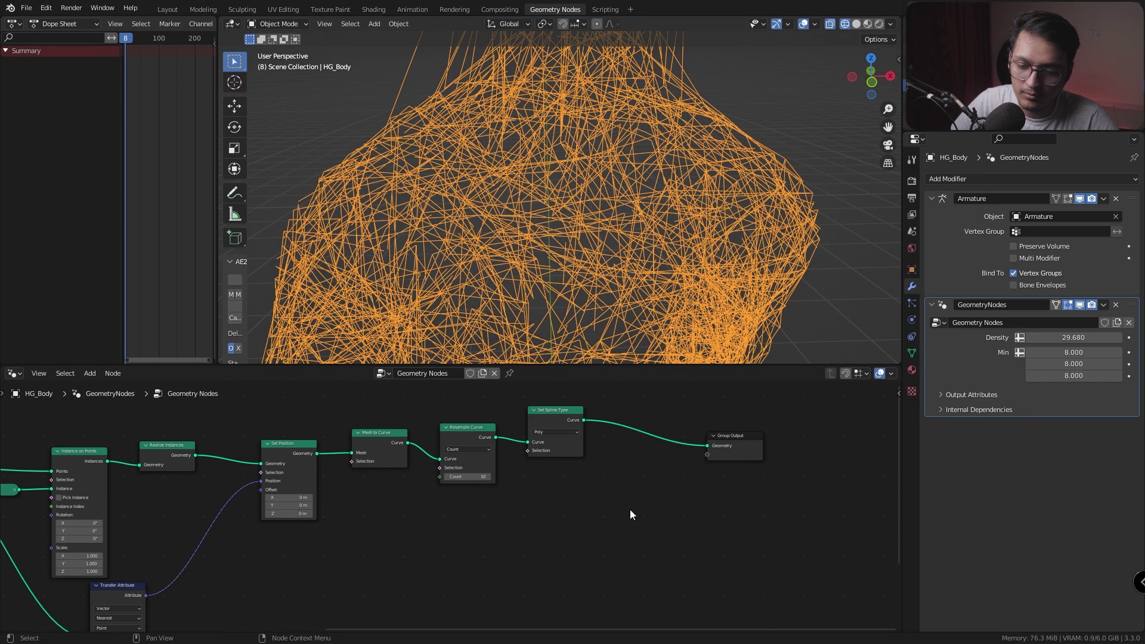
# Insert a Curve to Mesh node between Set Spline Type and Group Output, spacing out the nodes
pyautogui.moveTo(629, 449); pyautogui.dragTo(605, 446, button='middle')
pyautogui.moveTo(605, 446); pyautogui.dragTo(555, 412)
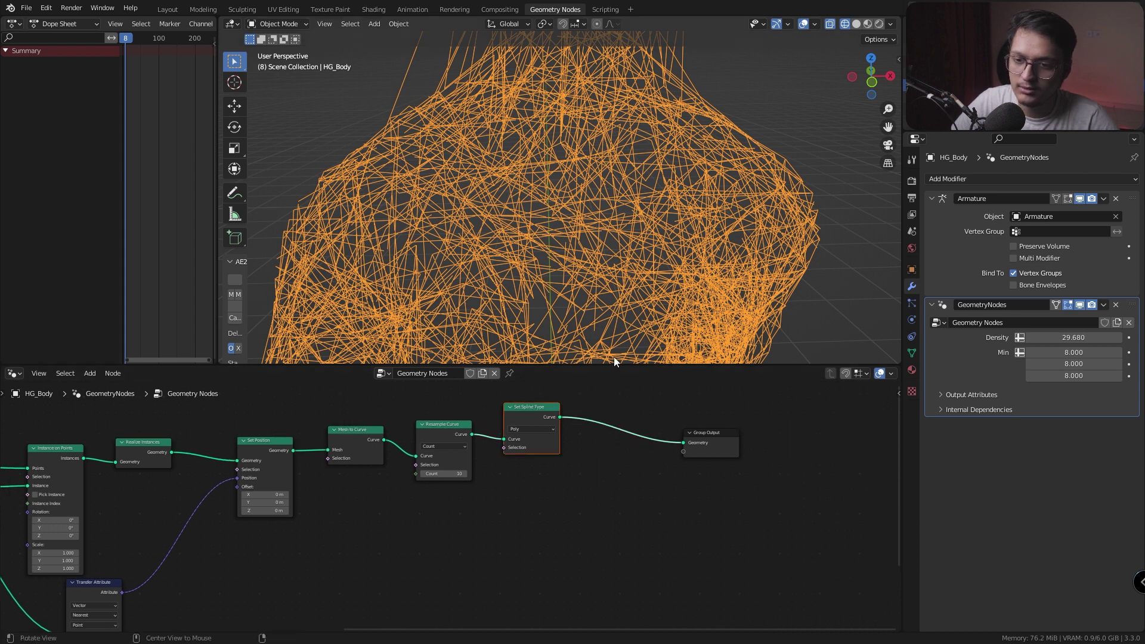
pyautogui.moveTo(640, 315); pyautogui.dragTo(596, 303, button='middle')
pyautogui.scroll(-5, 597, 303)
pyautogui.hotkey('alt', 'a')
pyautogui.hotkey('shift', 'a')
pyautogui.write('cu')
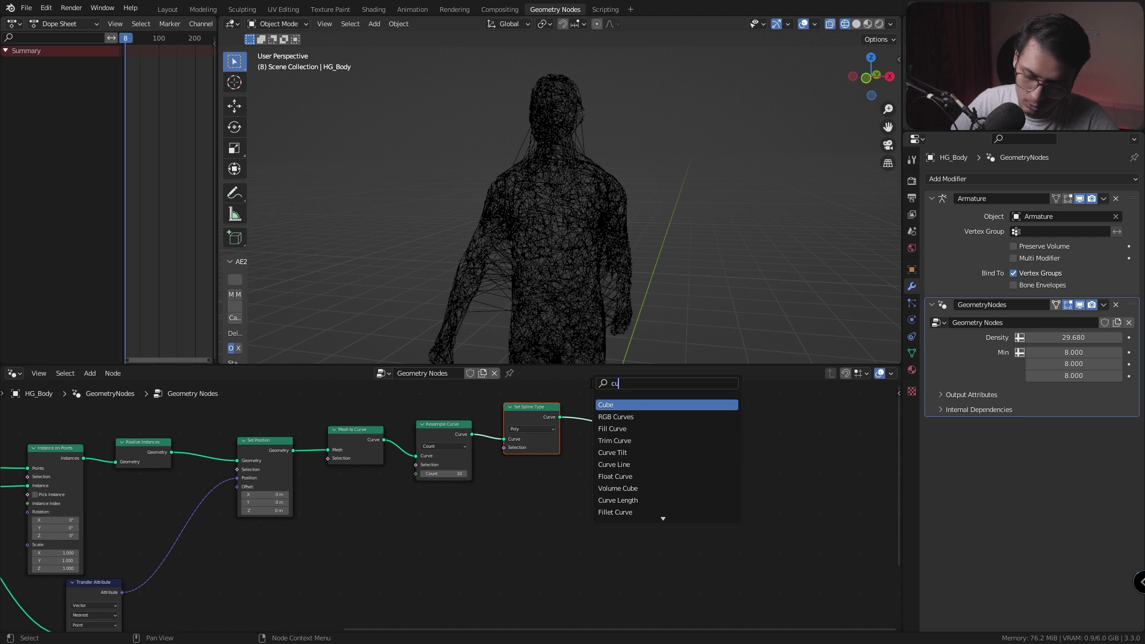
pyautogui.write('rve t')
pyautogui.click(625, 416)
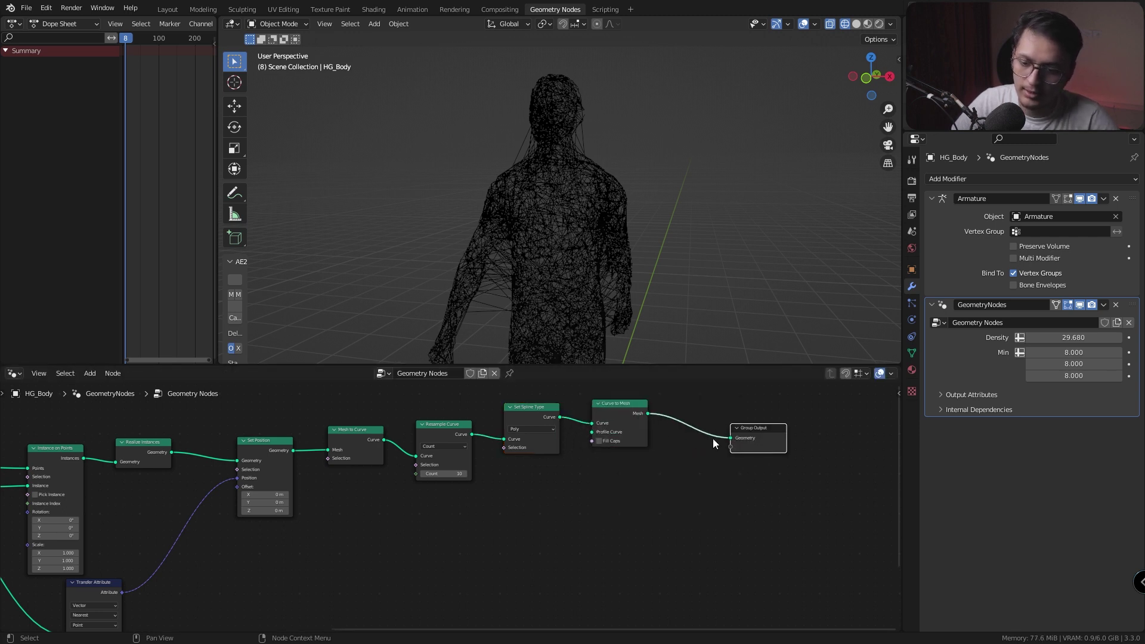
pyautogui.click(658, 440)
# Add a Curve Circle node below Curve to Mesh with Resolution 3 and Radius 0.1 m
pyautogui.hotkey('shift', 'a')
pyautogui.click(550, 385)
pyautogui.write('curve c')
pyautogui.click(589, 404)
pyautogui.scroll(4, 716, 506)
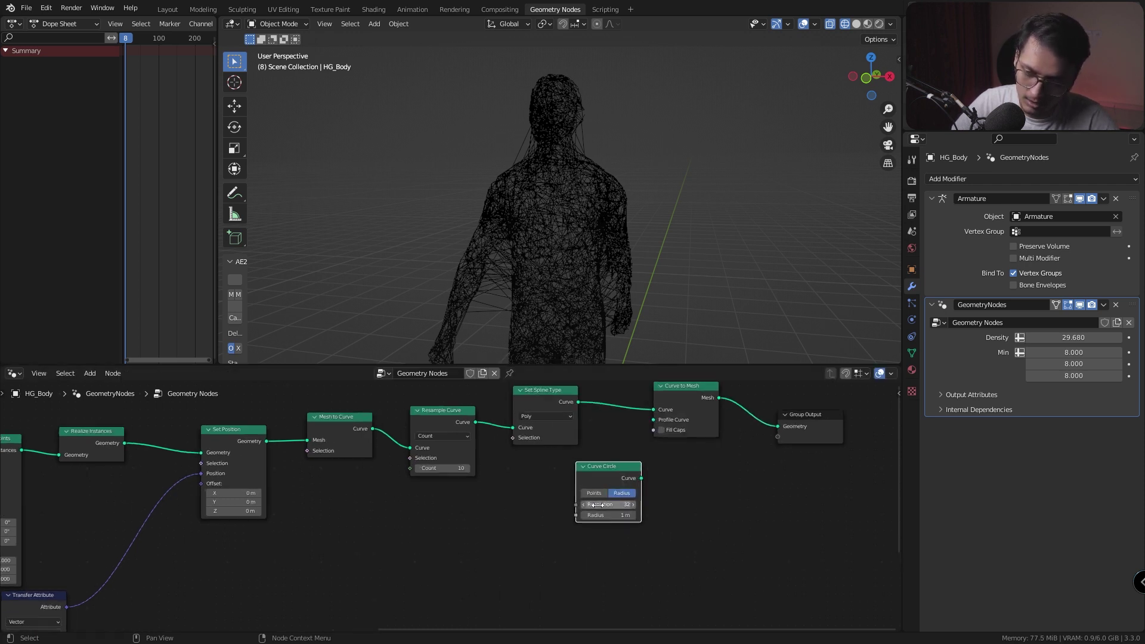
pyautogui.moveTo(717, 509); pyautogui.dragTo(647, 508)
pyautogui.moveTo(595, 489); pyautogui.dragTo(378, 551, button='middle')
pyautogui.moveTo(525, 587); pyautogui.dragTo(501, 585)
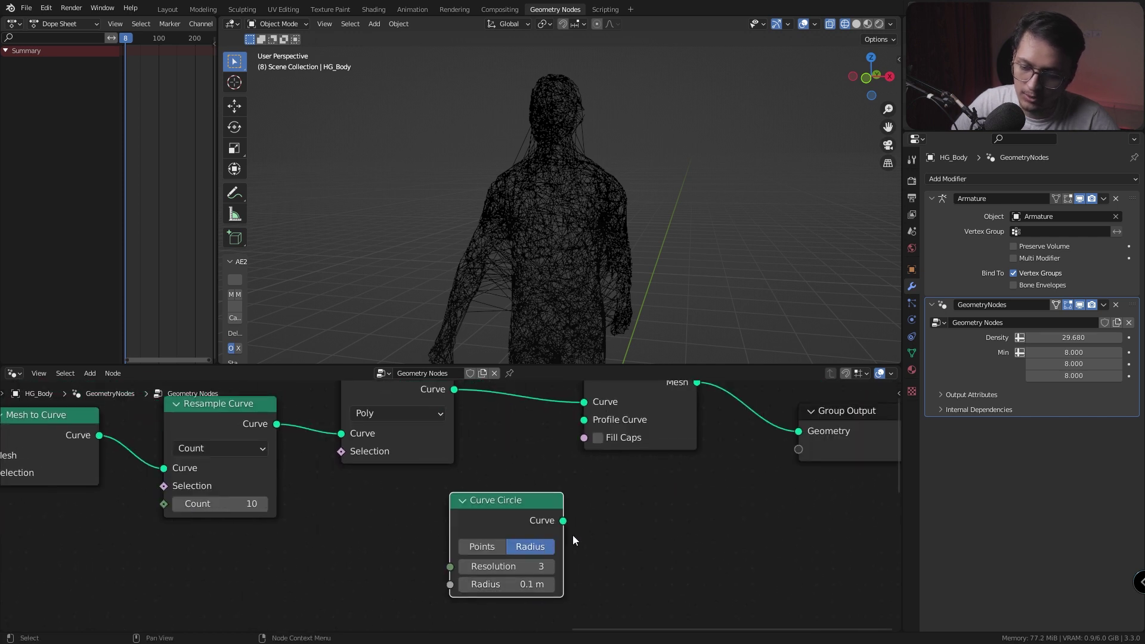
# Link Curve Circle to the Profile Curve input of Curve to Mesh and view the body in solid shading
pyautogui.moveTo(563, 521); pyautogui.dragTo(596, 450)
pyautogui.moveTo(546, 240); pyautogui.dragTo(561, 232, button='middle')
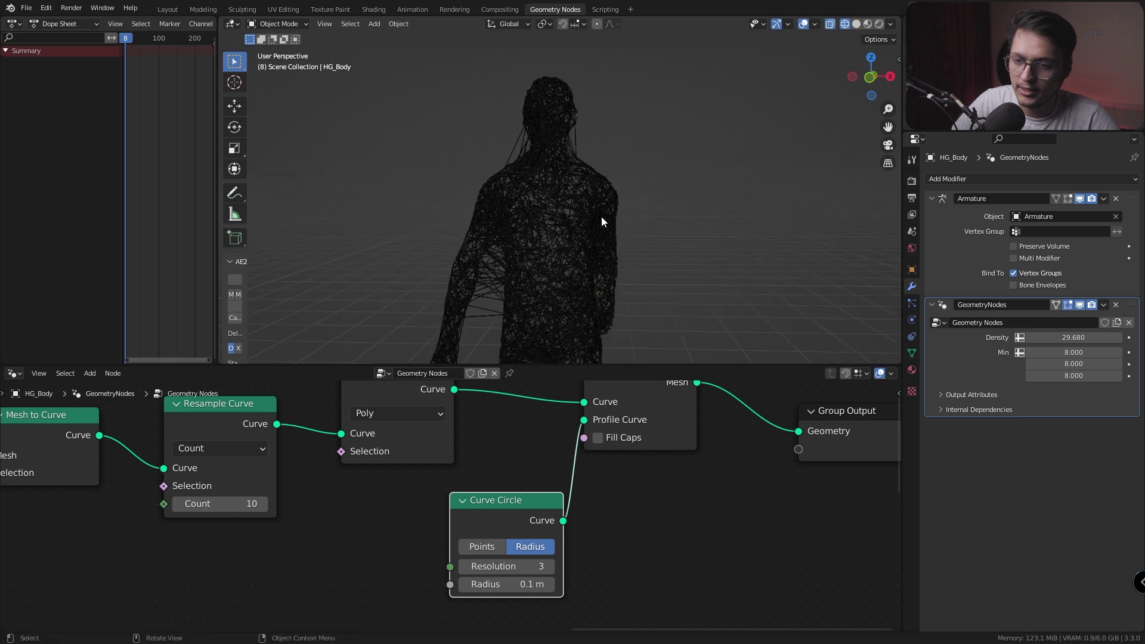
pyautogui.click(857, 24)
pyautogui.moveTo(625, 194)
pyautogui.mouseDown(button='middle')
pyautogui.moveTo(592, 199)
pyautogui.moveTo(574, 222)
pyautogui.mouseUp(button='middle')
pyautogui.scroll(4, 574, 222)
pyautogui.scroll(-8, 639, 252)
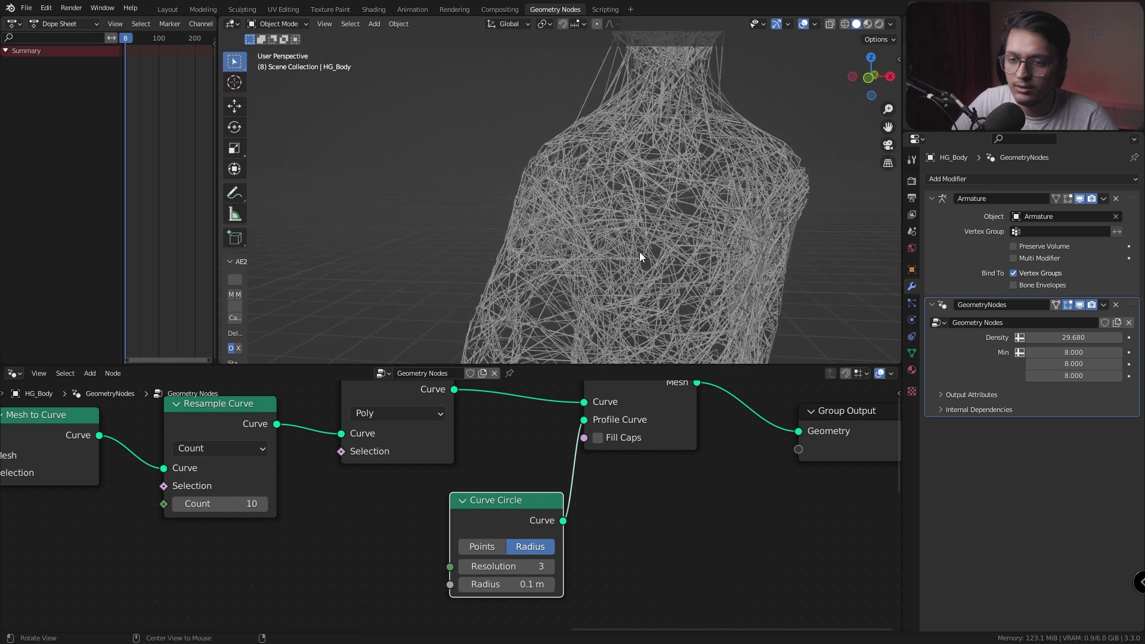
# Move Group Output farther from Curve to Mesh and add a Material node between them
pyautogui.moveTo(804, 455); pyautogui.dragTo(853, 444)
pyautogui.moveTo(718, 466); pyautogui.dragTo(462, 511, button='middle')
pyautogui.hotkey('shift', 'a')
pyautogui.click(471, 386)
pyautogui.write('mat')
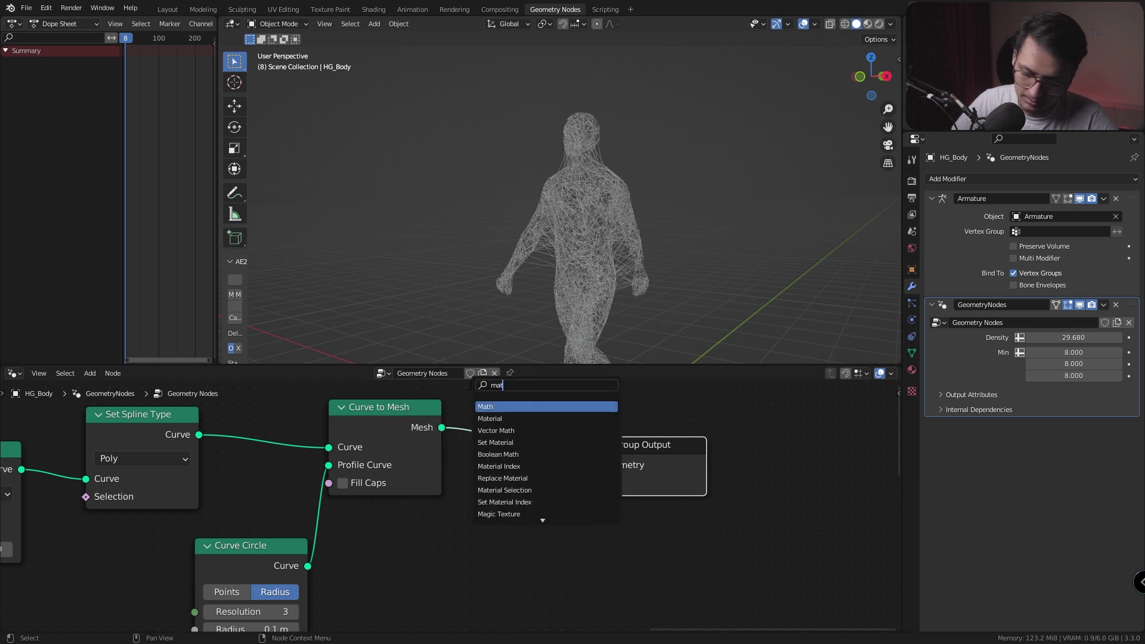
pyautogui.click(490, 419)
pyautogui.click(593, 464)
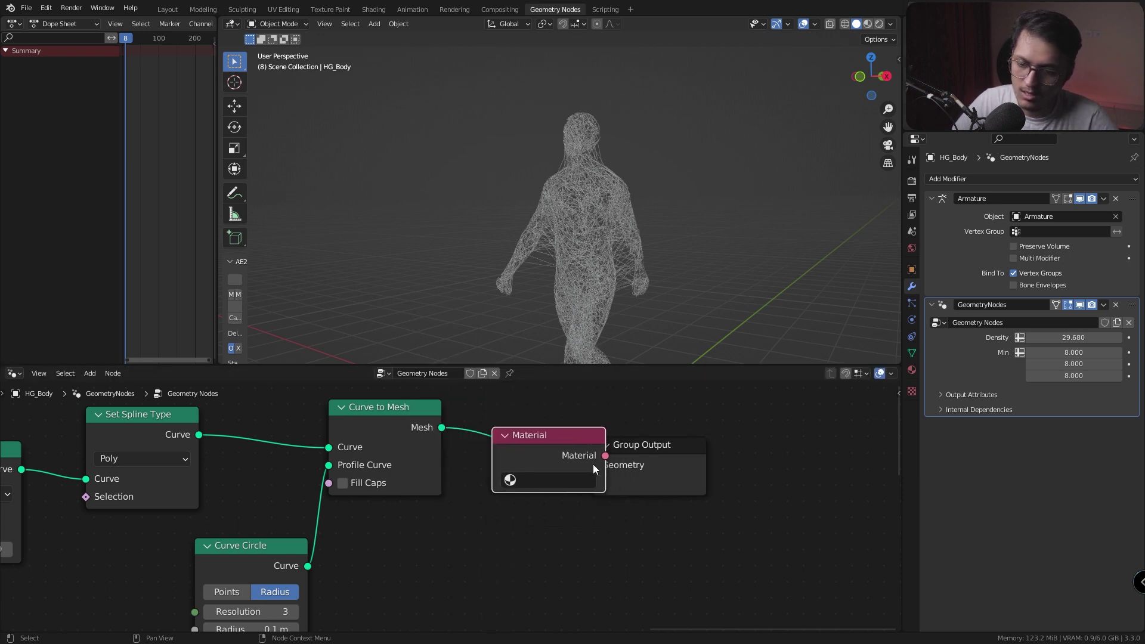
# Undo adding the Material node and insert a Set Material node between Curve to Mesh and Group Output
pyautogui.hotkey('ctrl', 'z')
pyautogui.hotkey('shift', 'a')
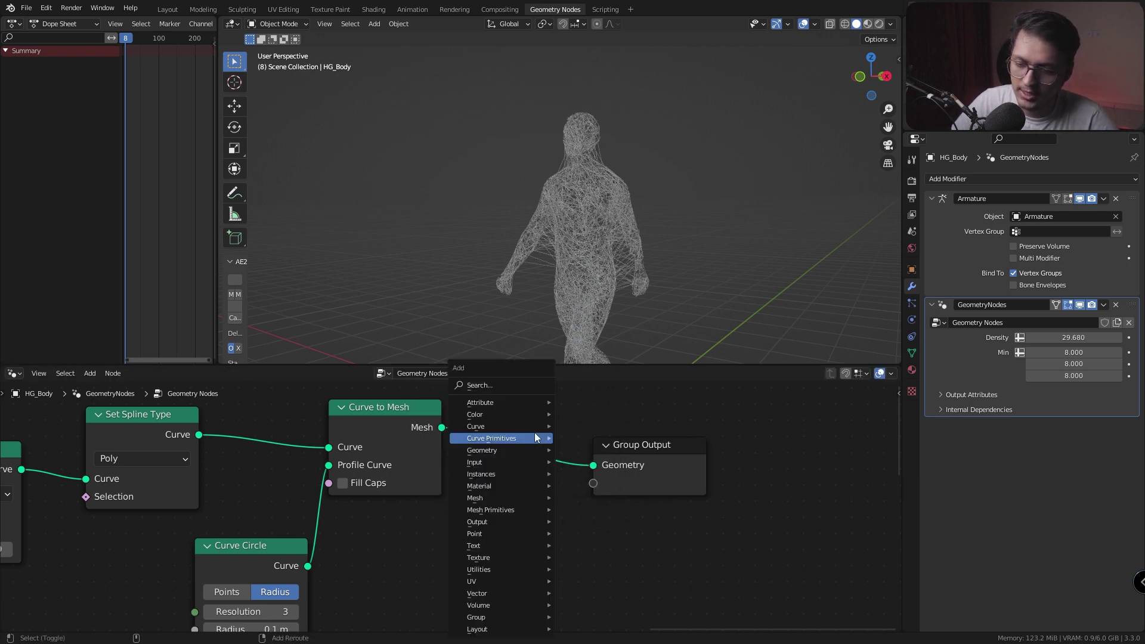
pyautogui.click(504, 385)
pyautogui.write('set')
pyautogui.press('Down')
pyautogui.press('Down')
pyautogui.press('Return')
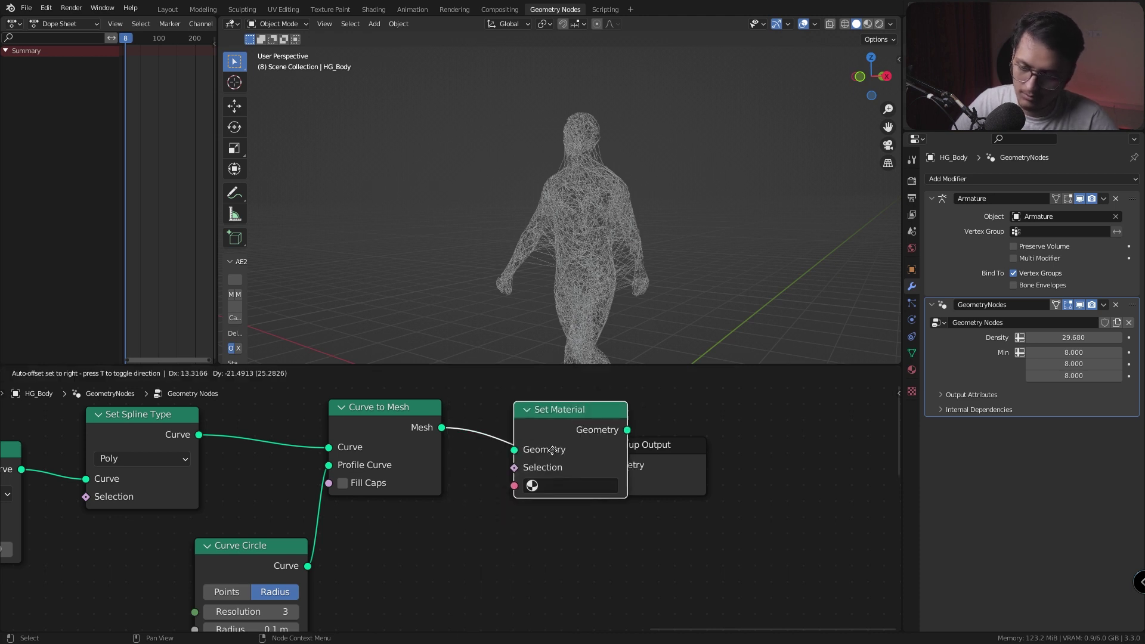
pyautogui.click(516, 412)
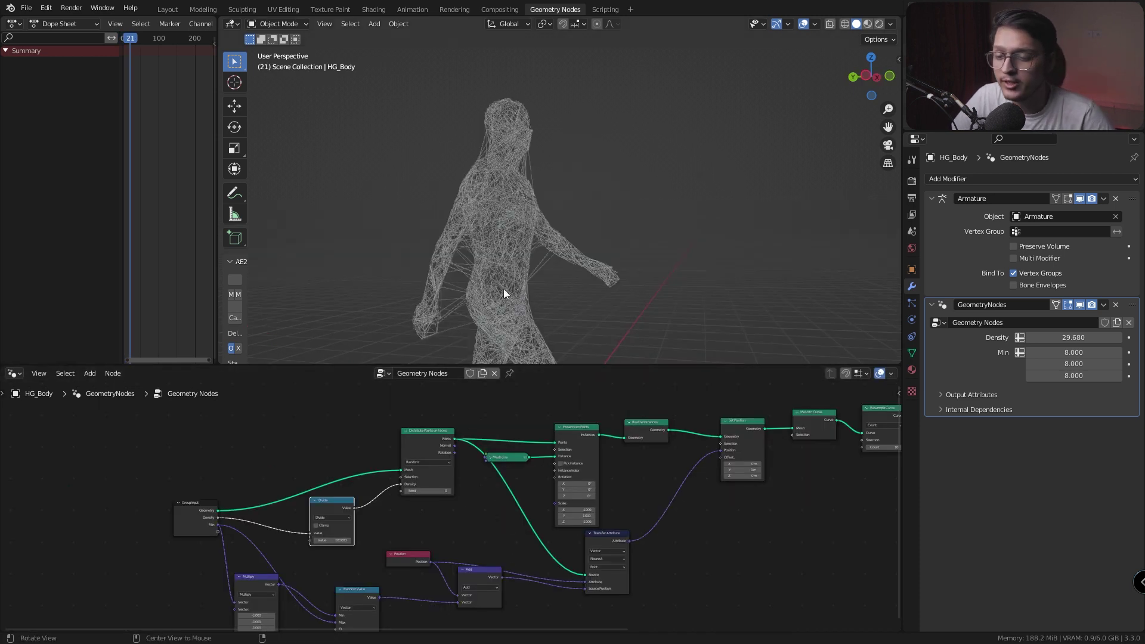
# Examine how the Group Input's Density connects through the Divide node to Distribute Points on Faces
pyautogui.scroll(2, 435, 430)
pyautogui.moveTo(368, 391); pyautogui.dragTo(441, 486)
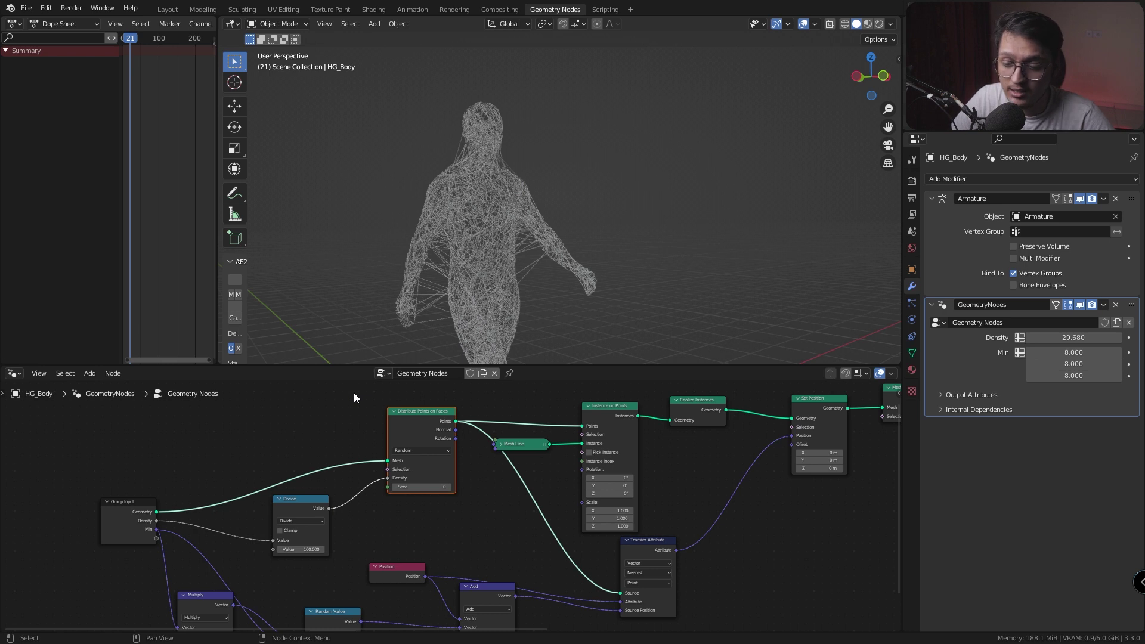
pyautogui.moveTo(353, 392); pyautogui.dragTo(479, 504)
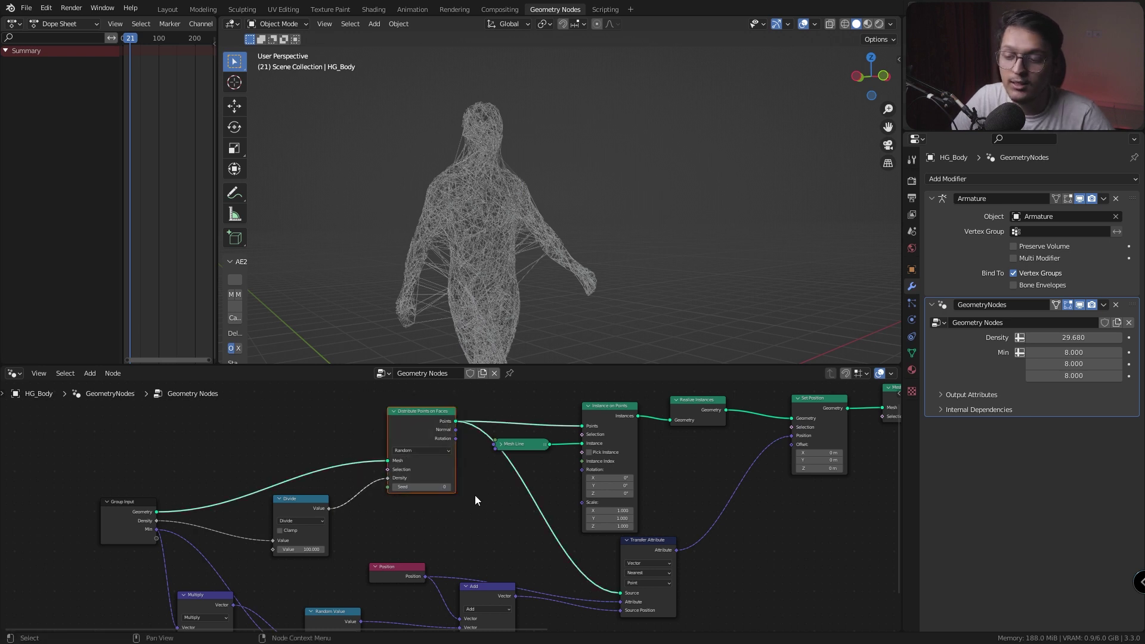
pyautogui.moveTo(395, 514); pyautogui.dragTo(488, 530, button='middle')
pyautogui.scroll(5, 471, 482)
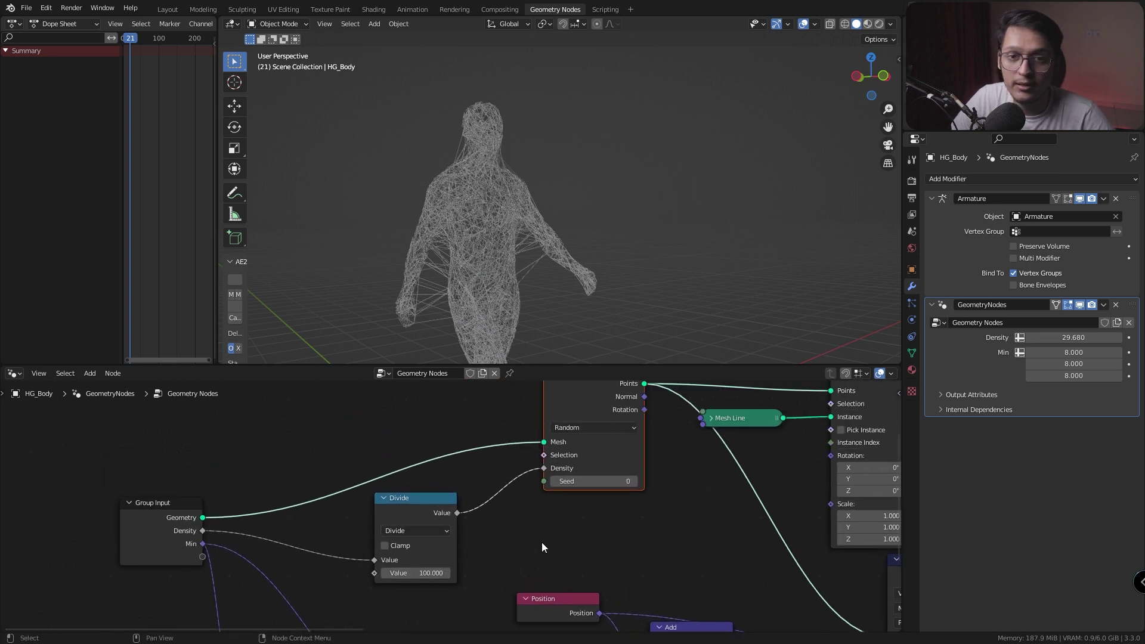
pyautogui.moveTo(597, 469)
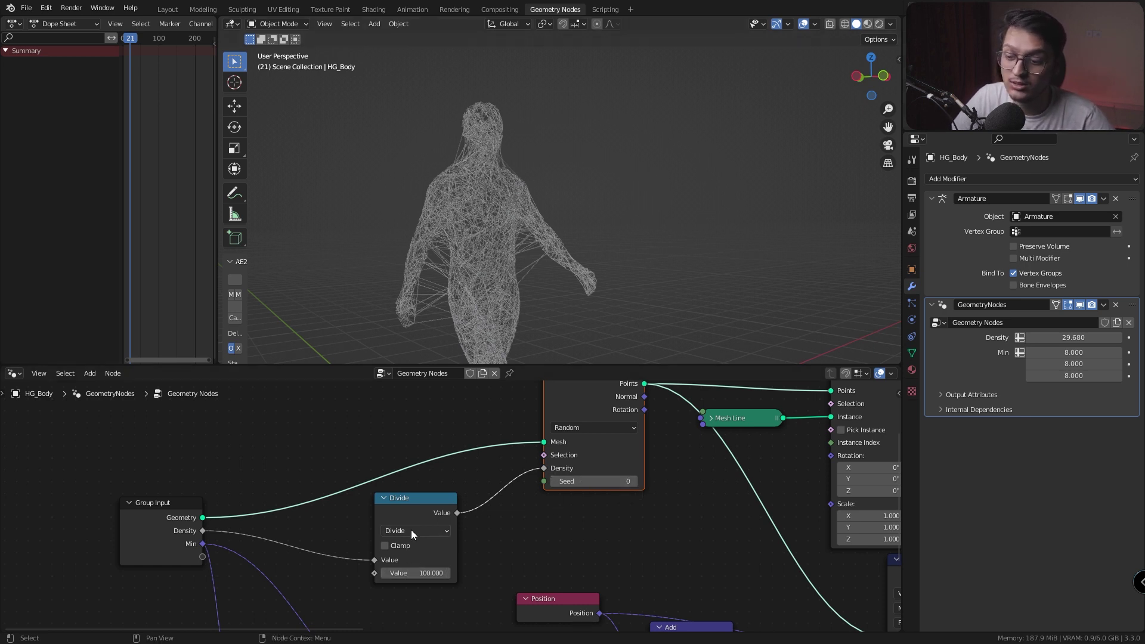
# Start adding a new node near the Divide node
pyautogui.hotkey('shift', 'a')
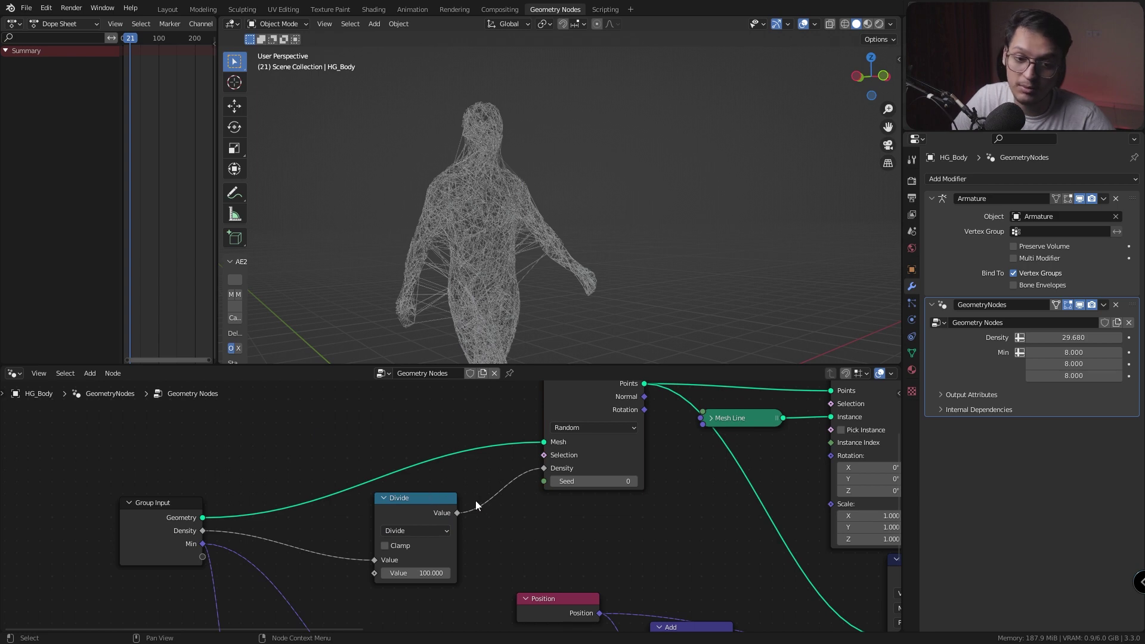